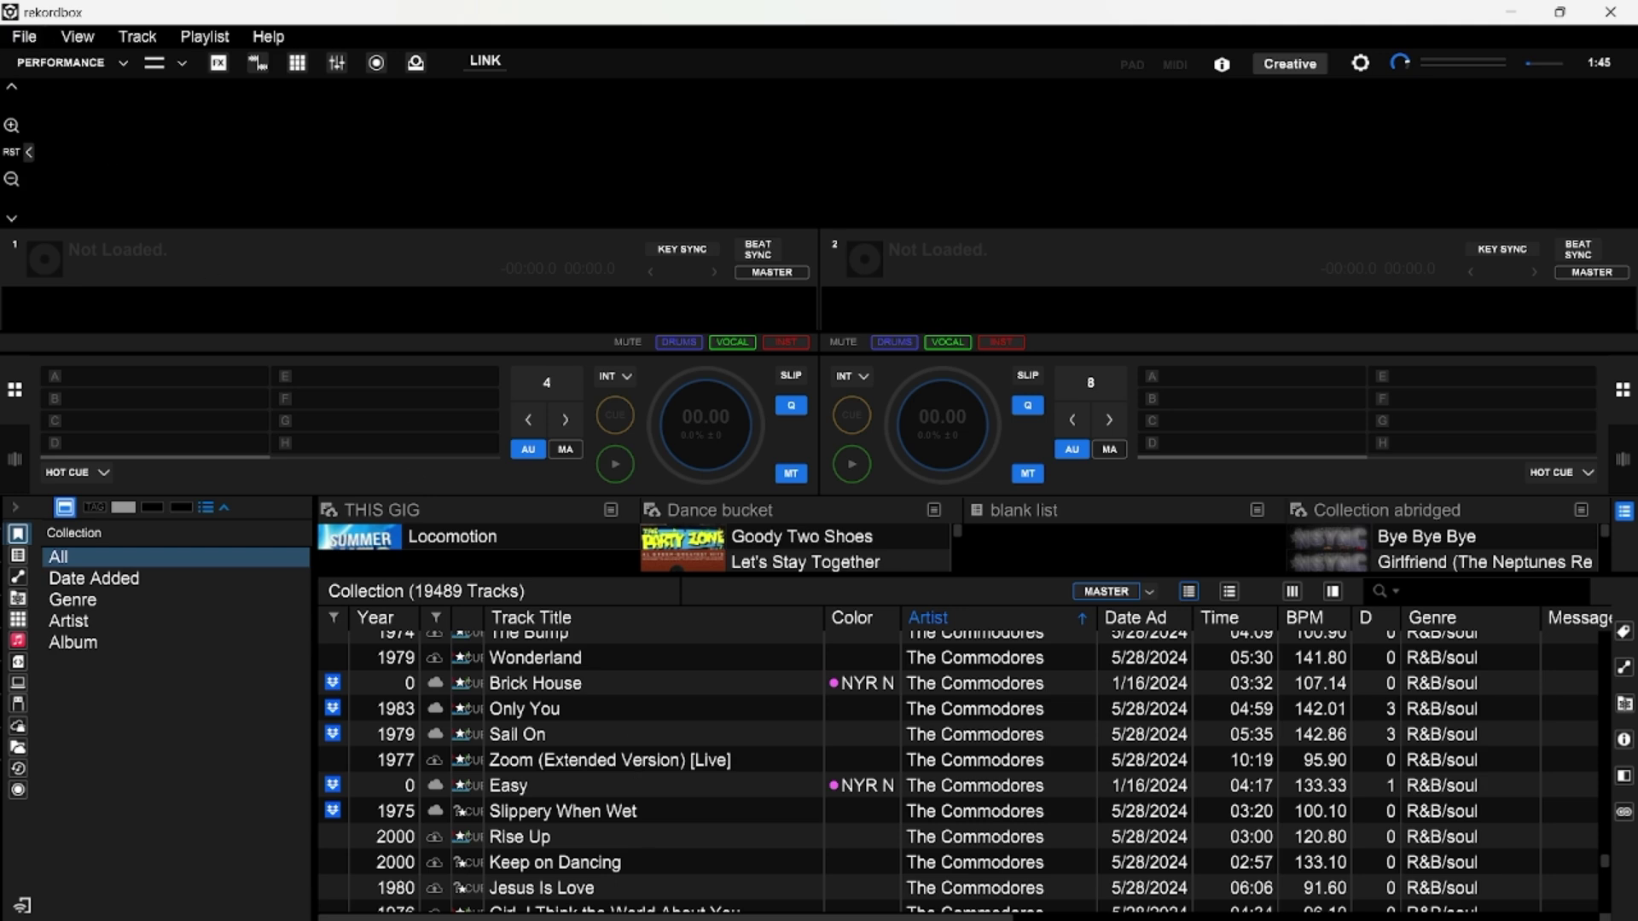
# Check the folder of audio not yet in rekordbox, then bring up the import options.
pyautogui.click(867, 853)
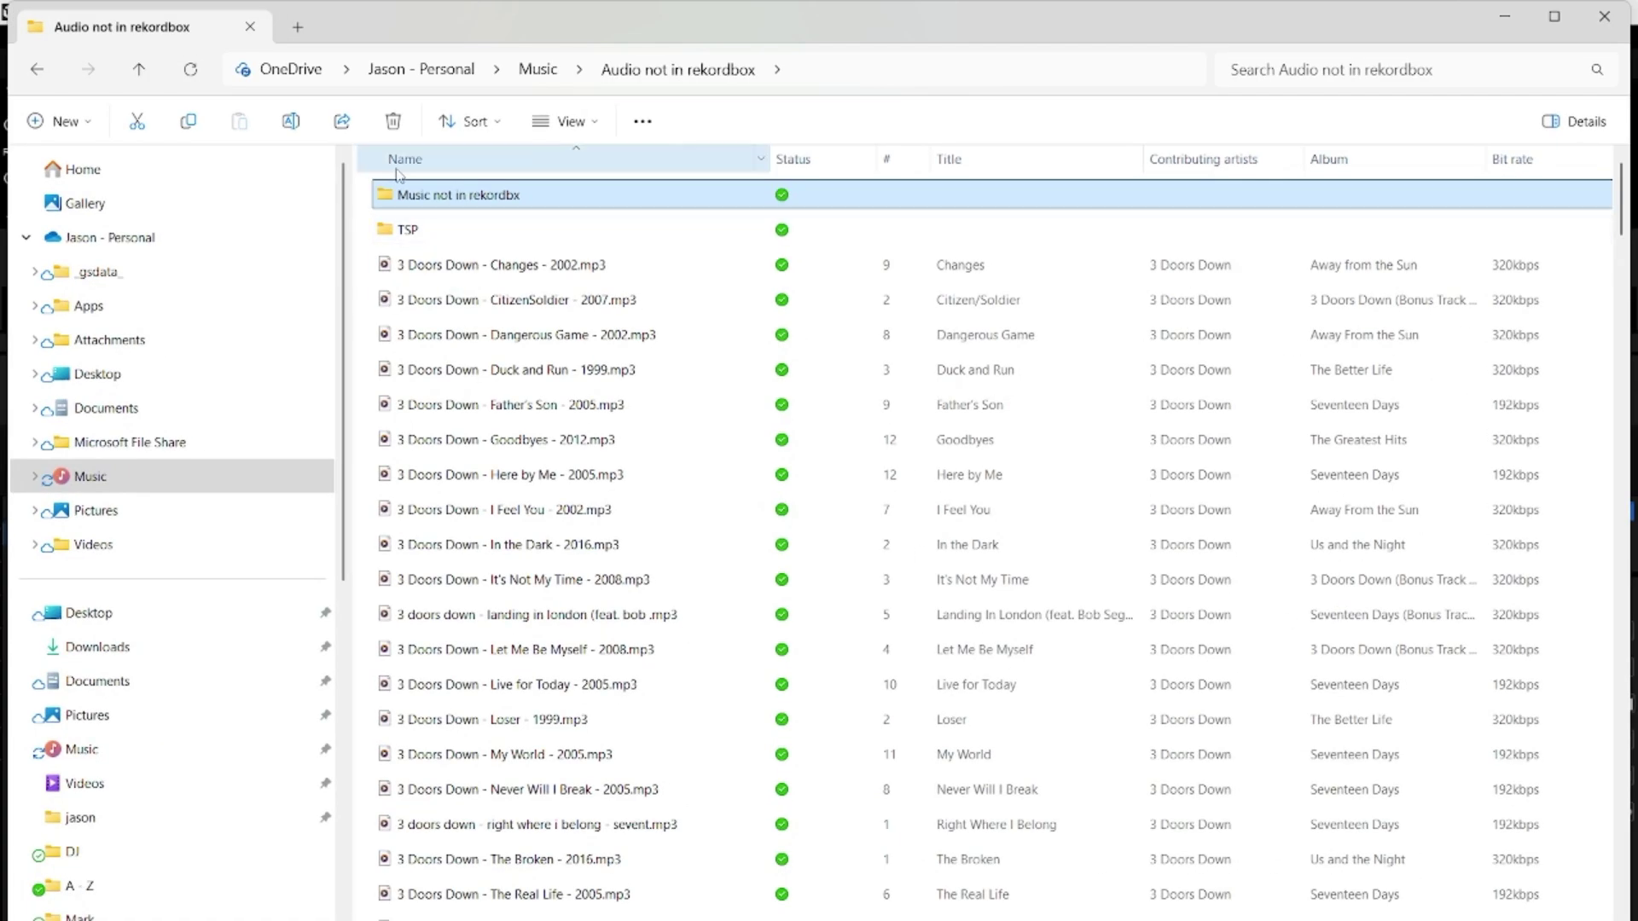
pyautogui.click(1507, 16)
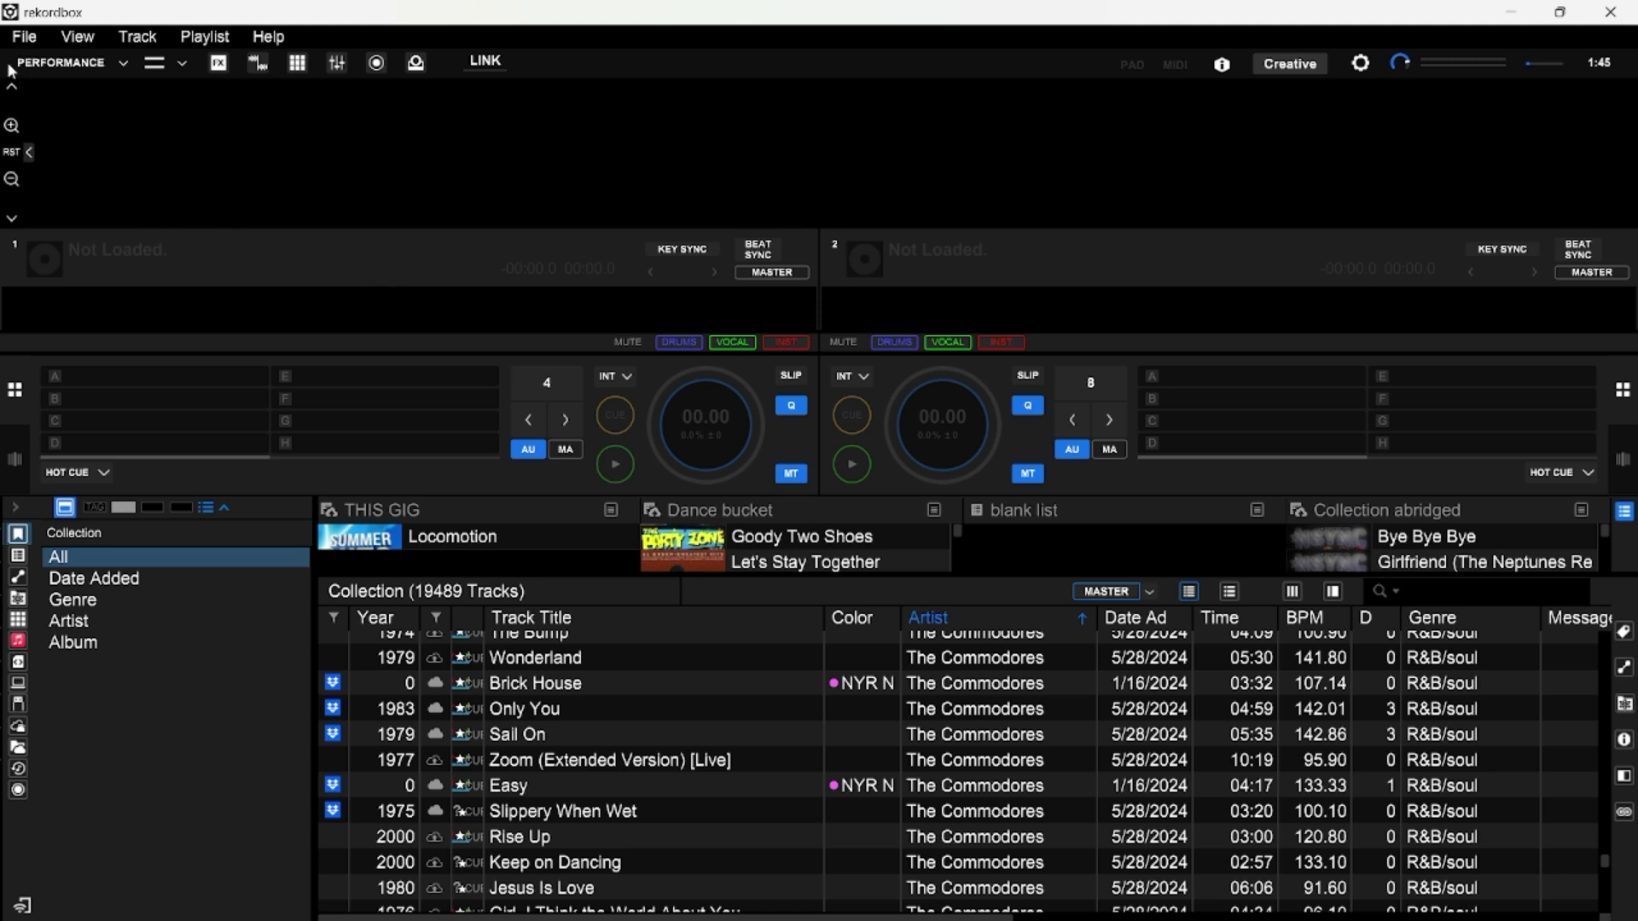
pyautogui.click(21, 38)
# Dismiss the import options without importing and open the Track Analysis preferences (Auto mode, 70–180 BPM).
pyautogui.moveTo(103, 65)
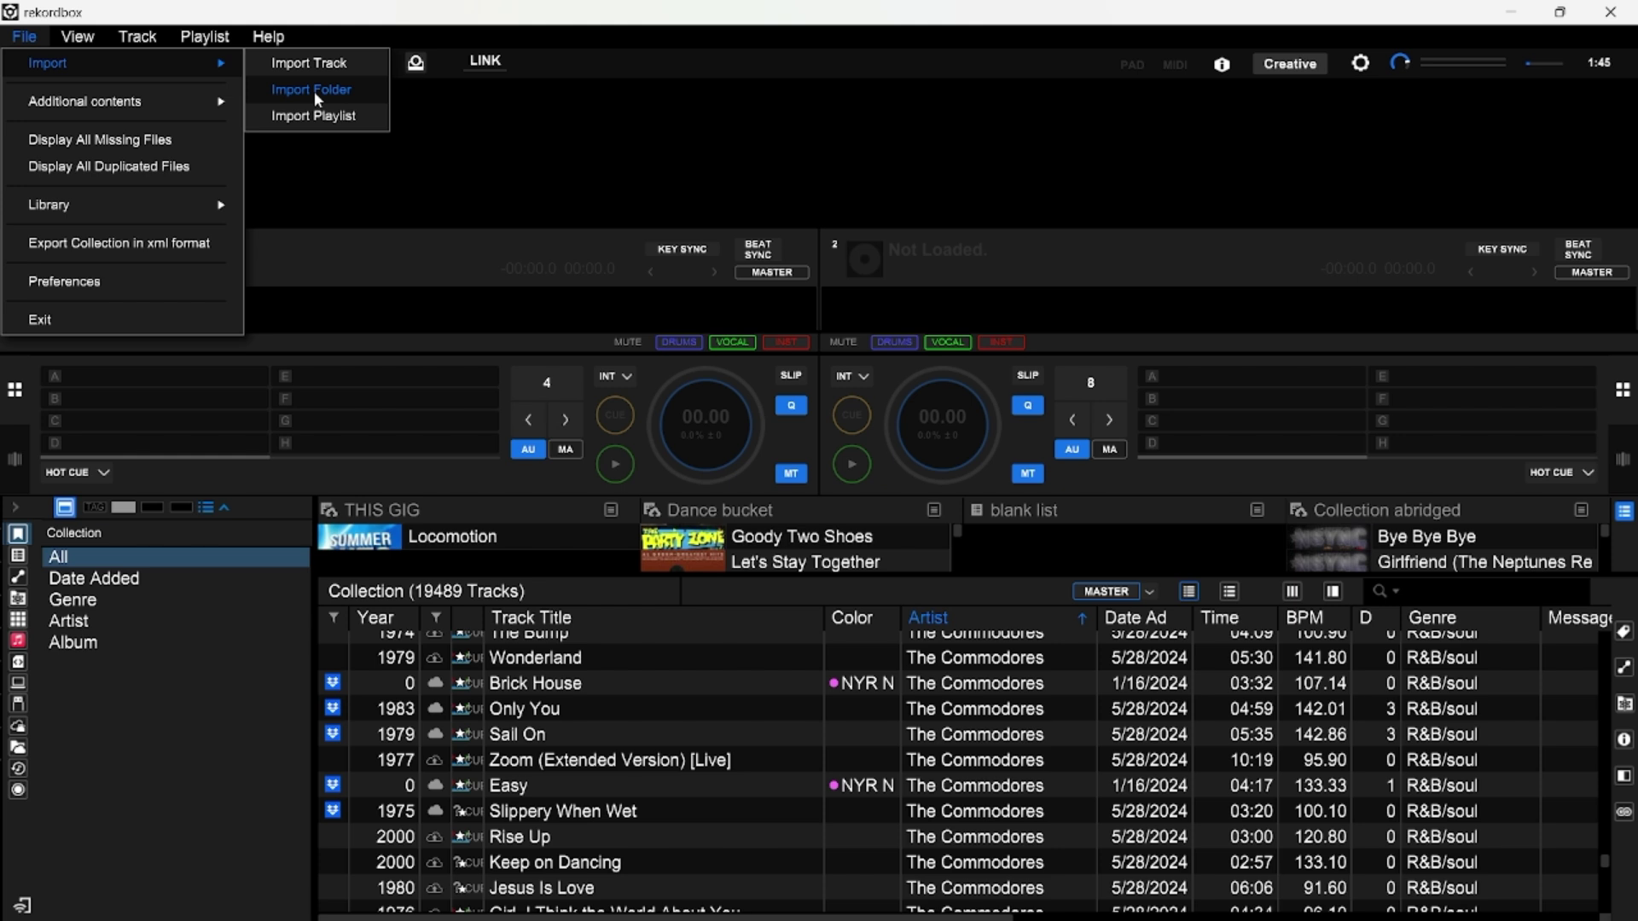
pyautogui.click(671, 135)
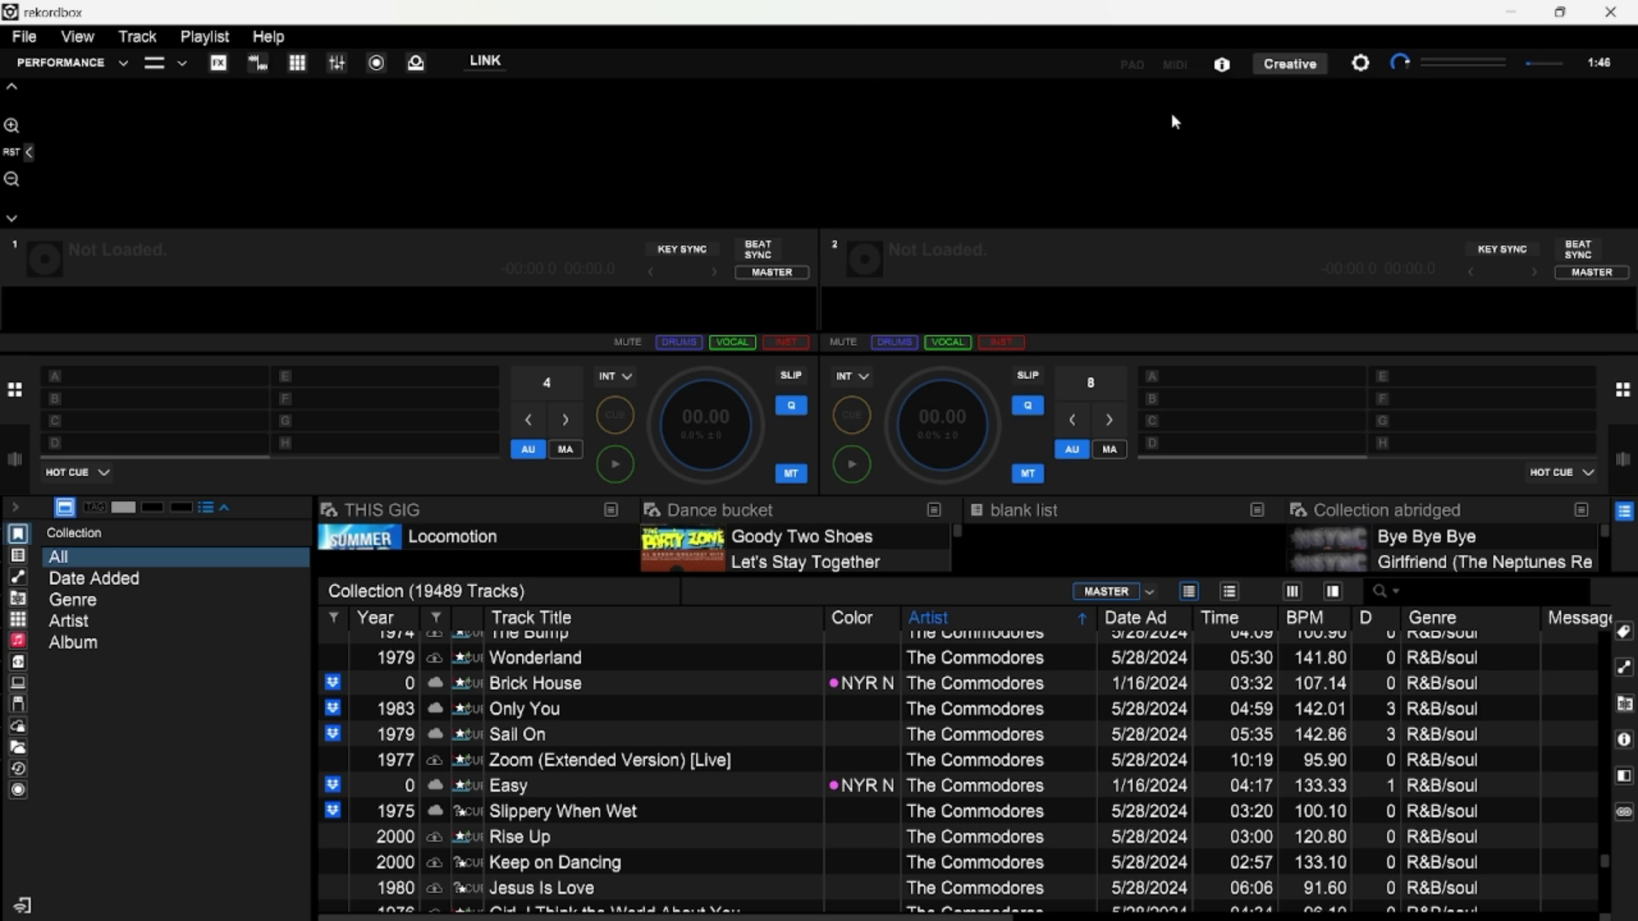
pyautogui.click(1361, 64)
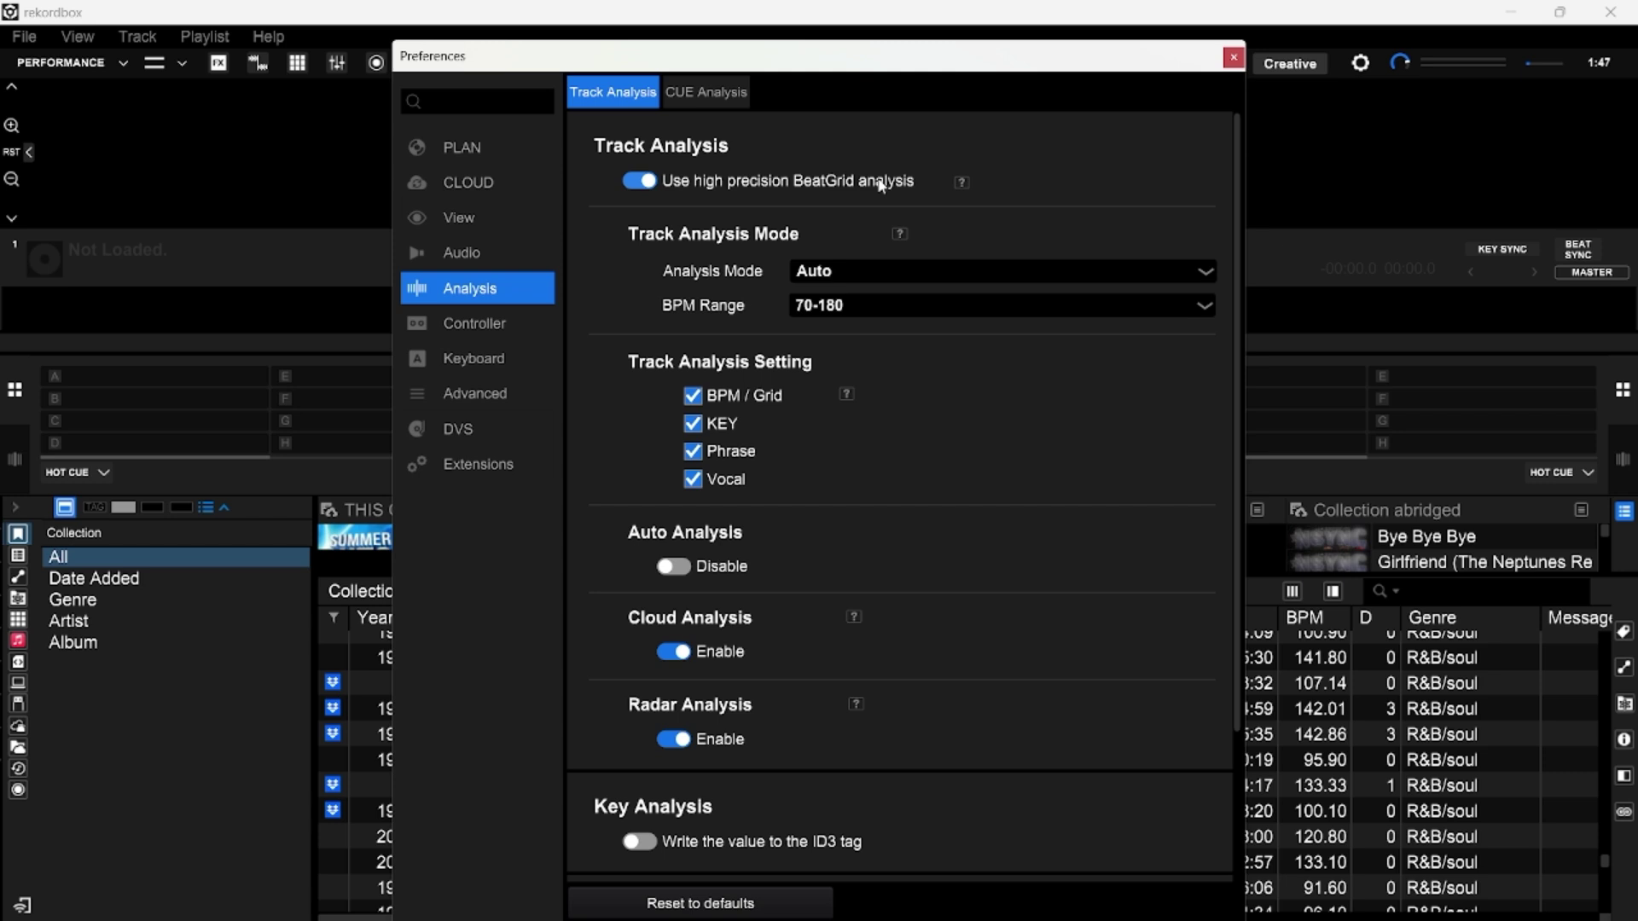
pyautogui.click(829, 275)
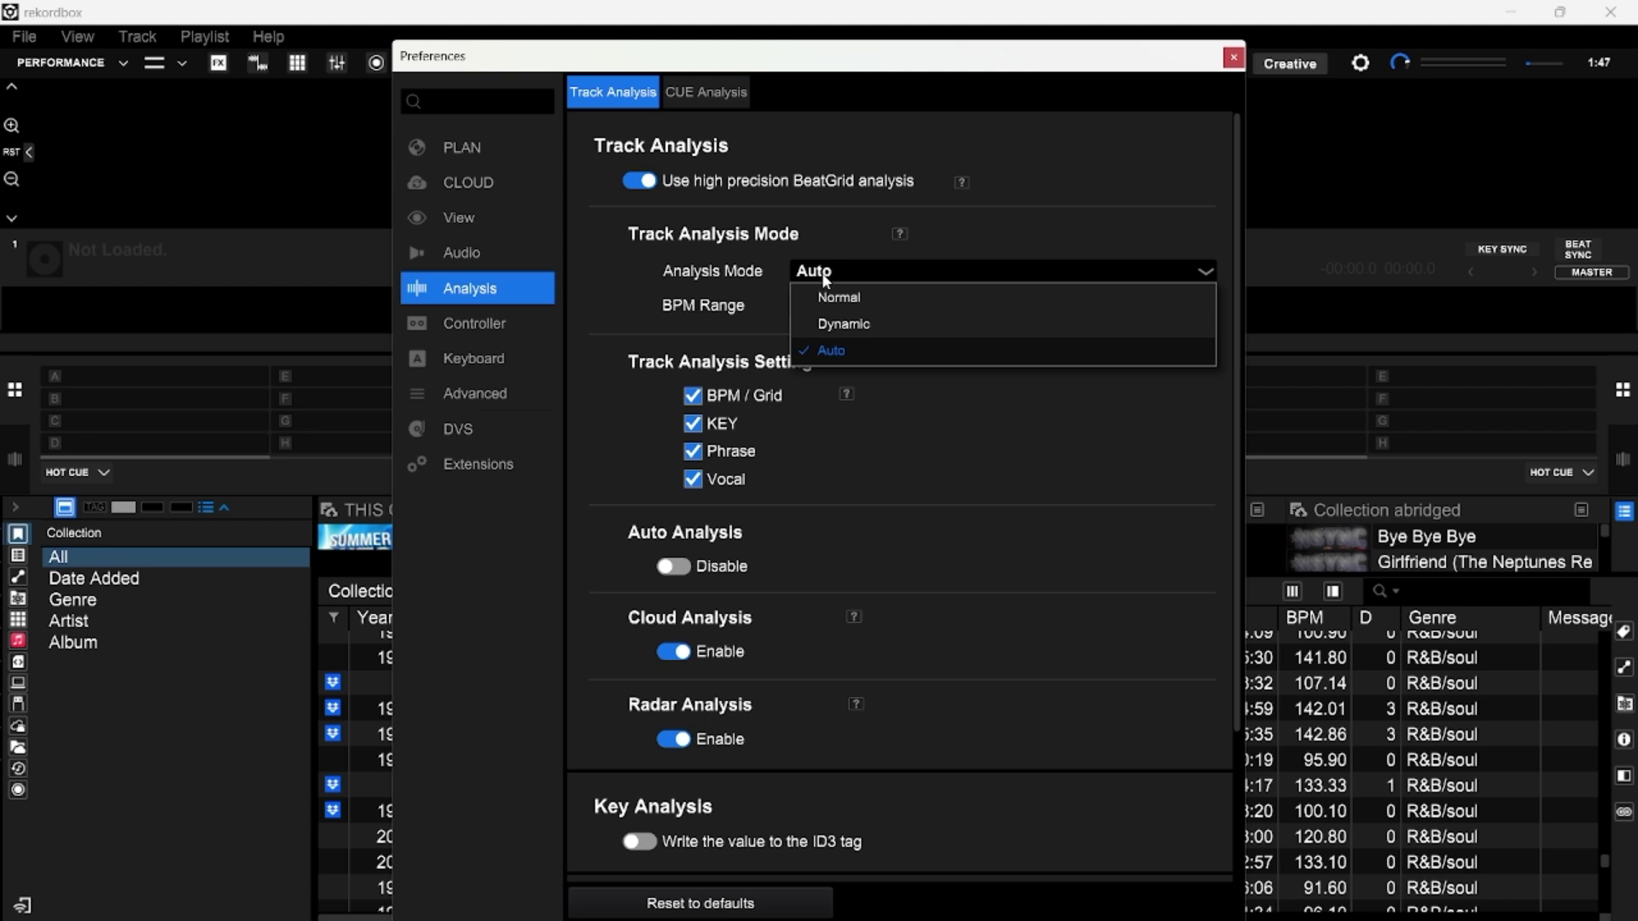
pyautogui.click(832, 351)
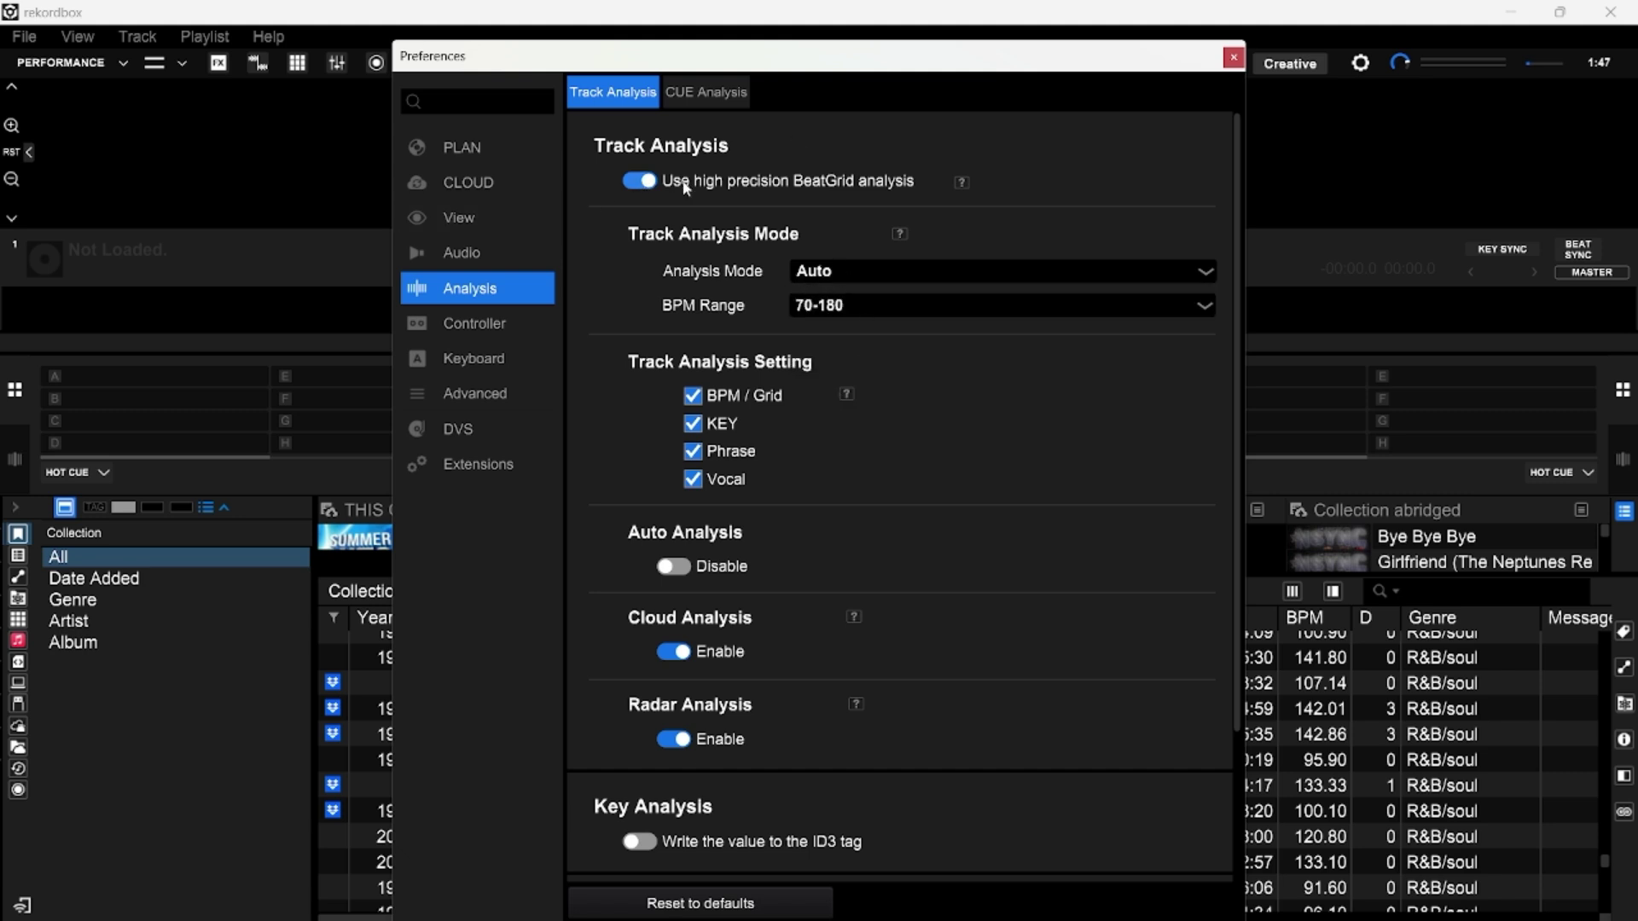
pyautogui.click(829, 305)
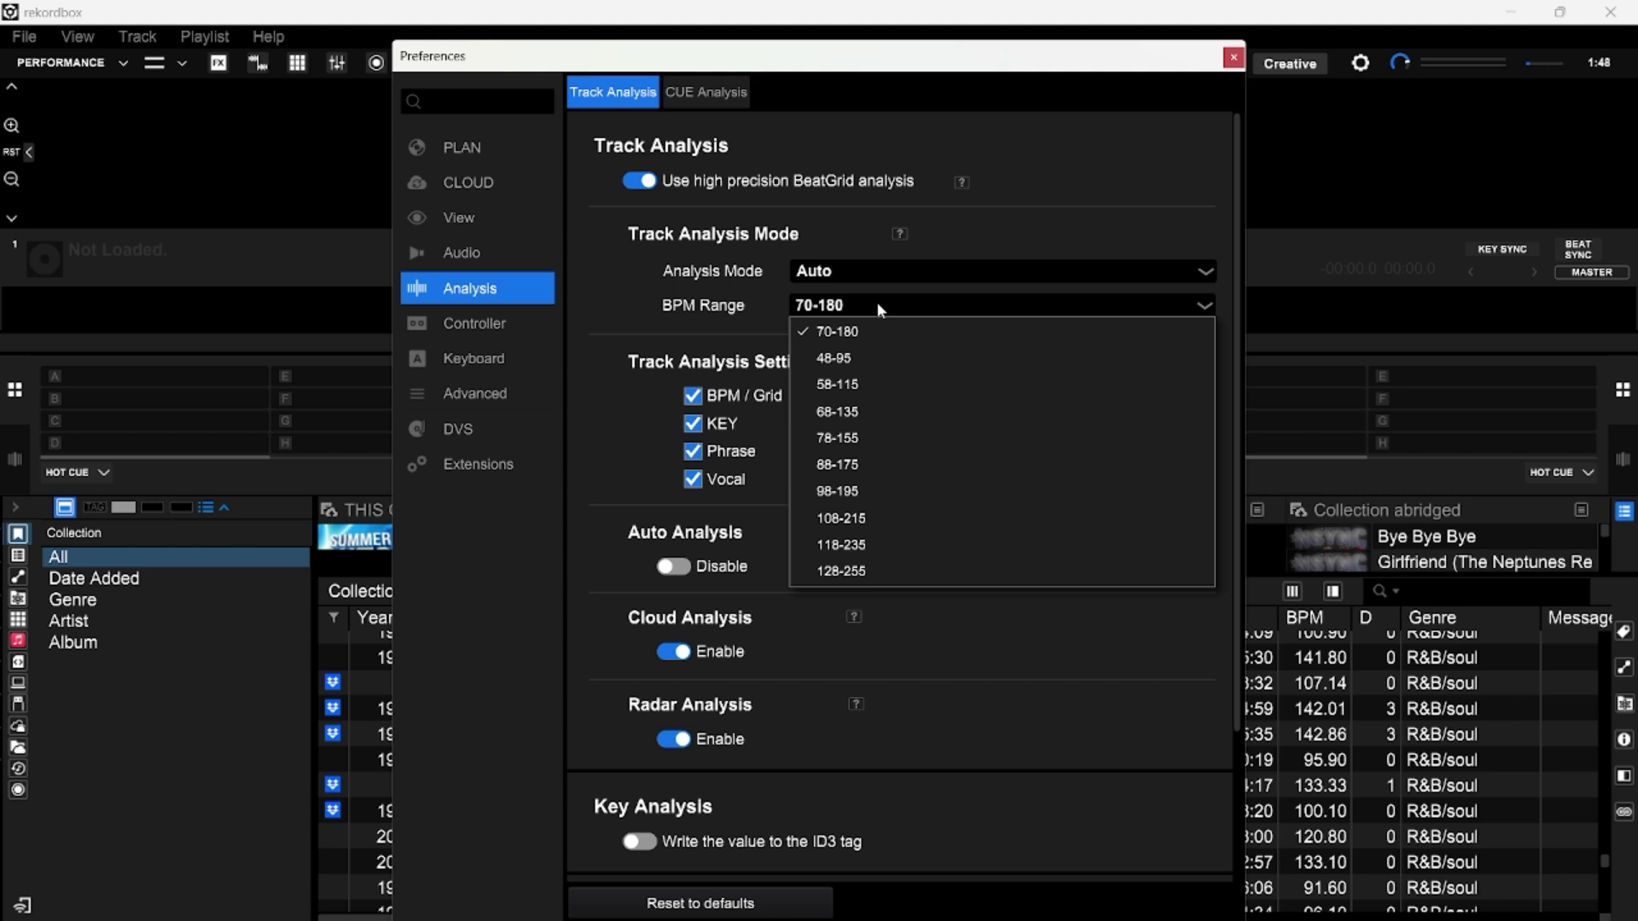
pyautogui.click(826, 312)
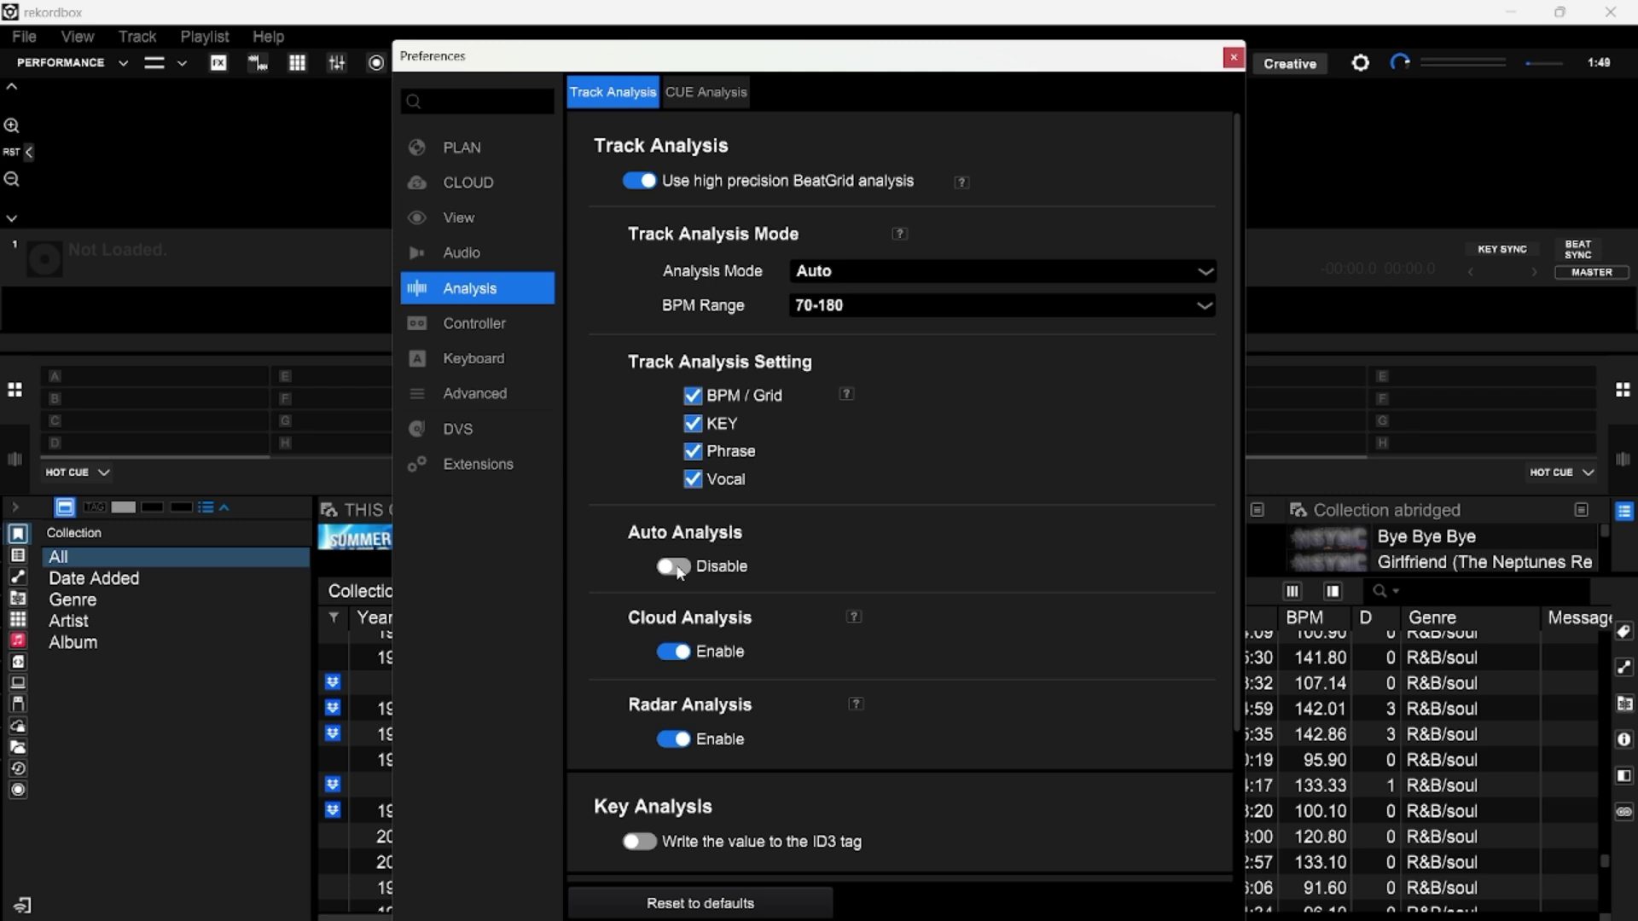
# Scroll through the Analysis settings and read the Cloud Analysis help, leaving all settings unchanged.
pyautogui.scroll(-3, 729, 853)
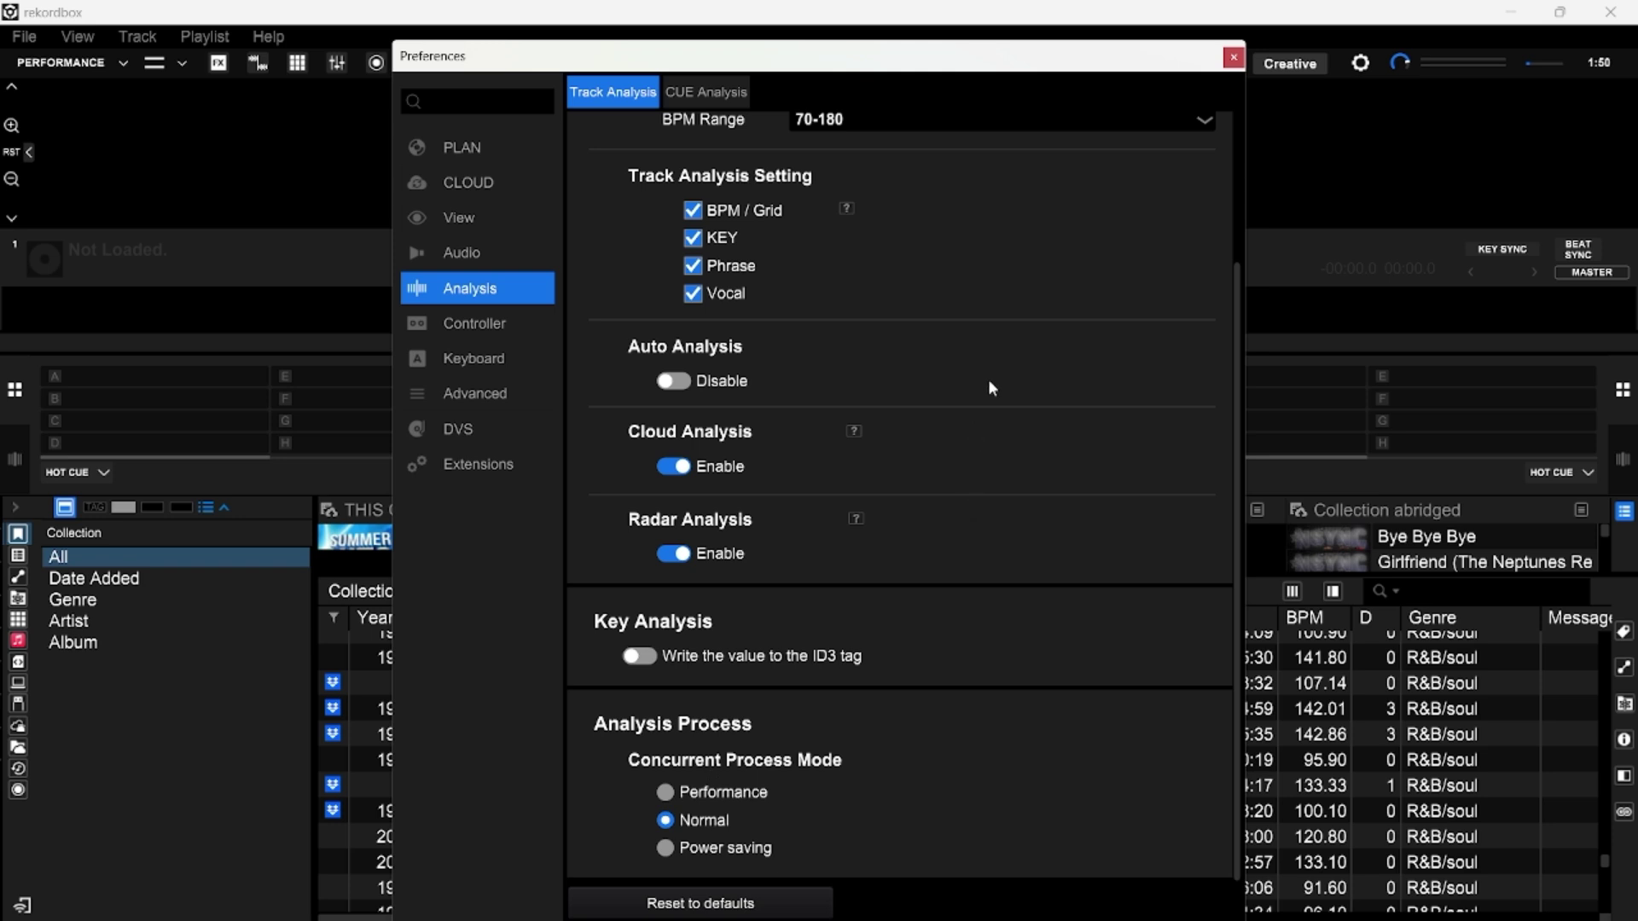
pyautogui.scroll(1, 611, 488)
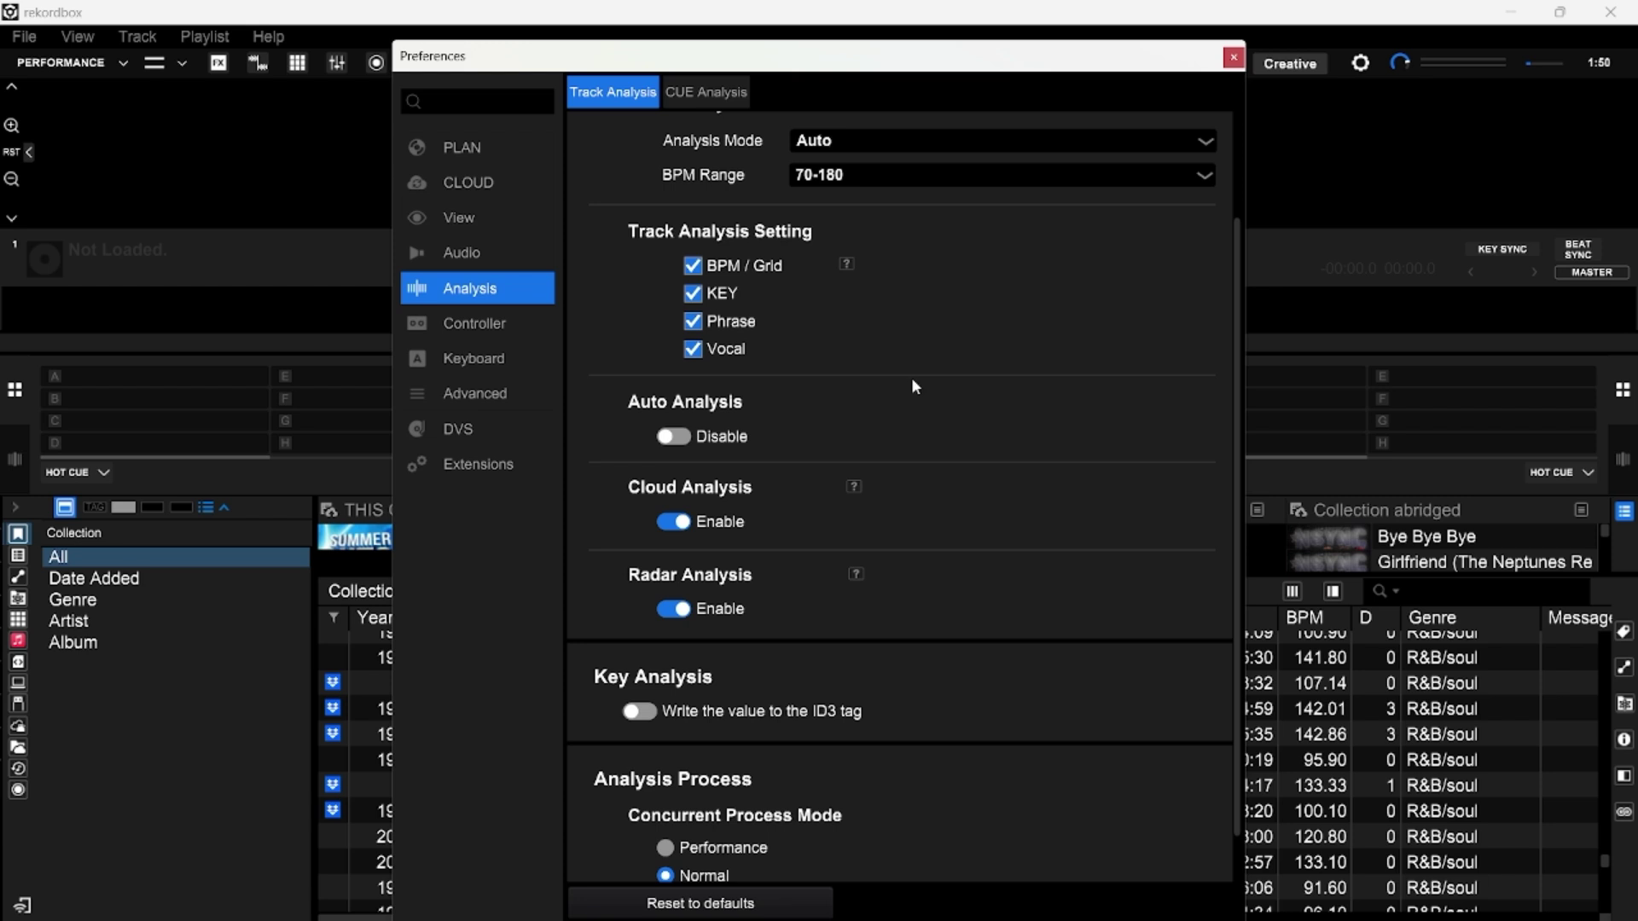
pyautogui.click(853, 484)
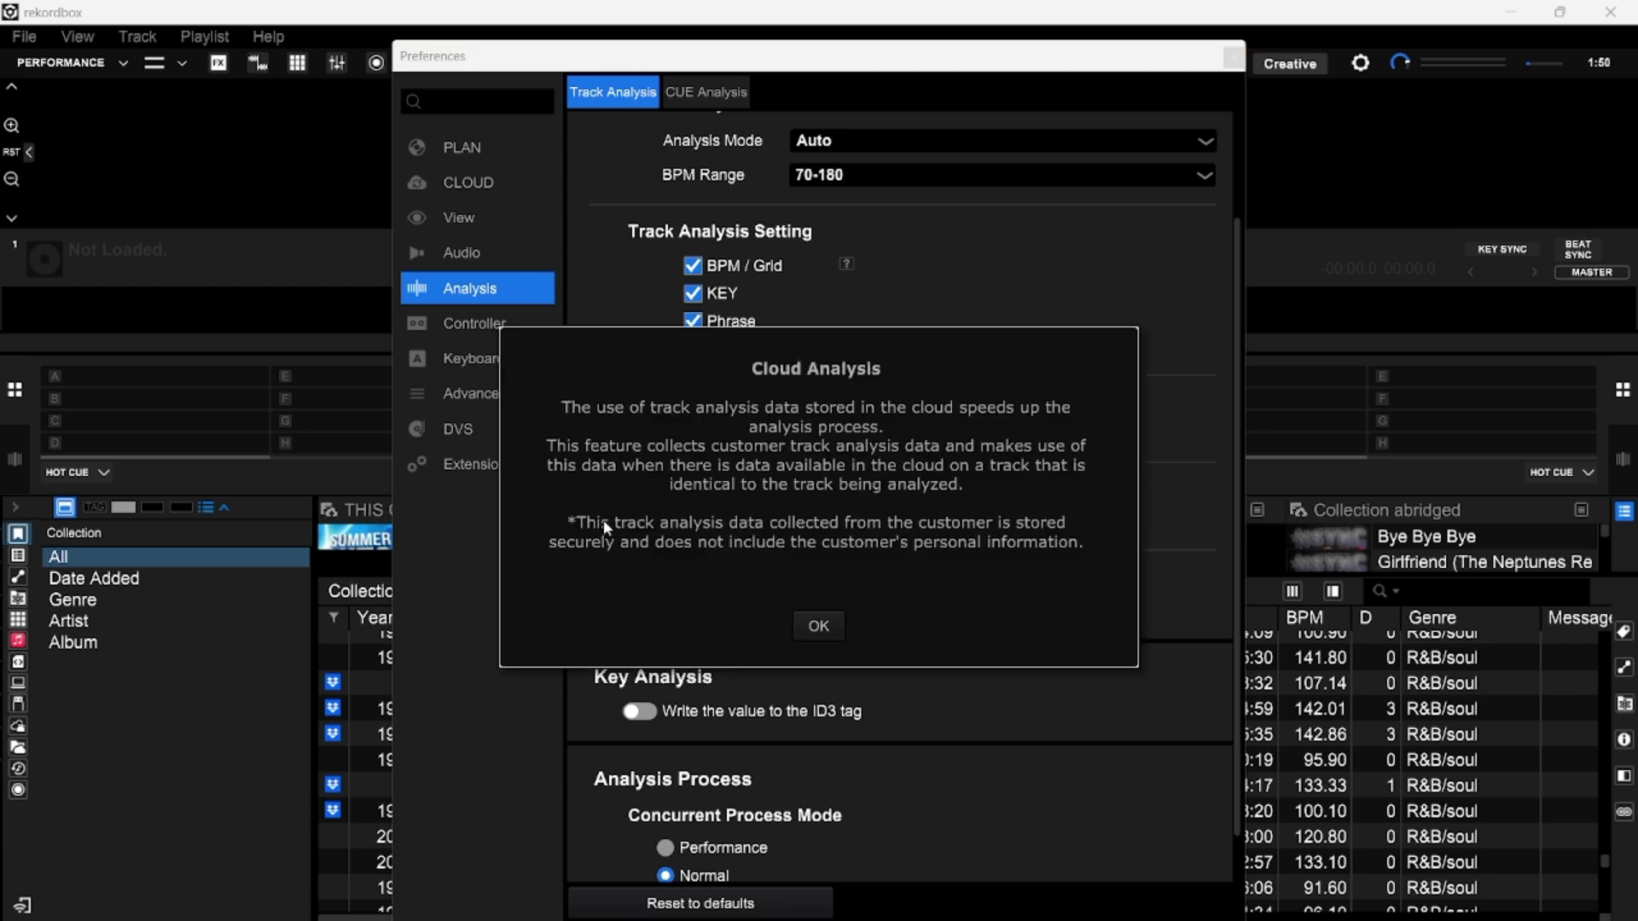
pyautogui.click(821, 627)
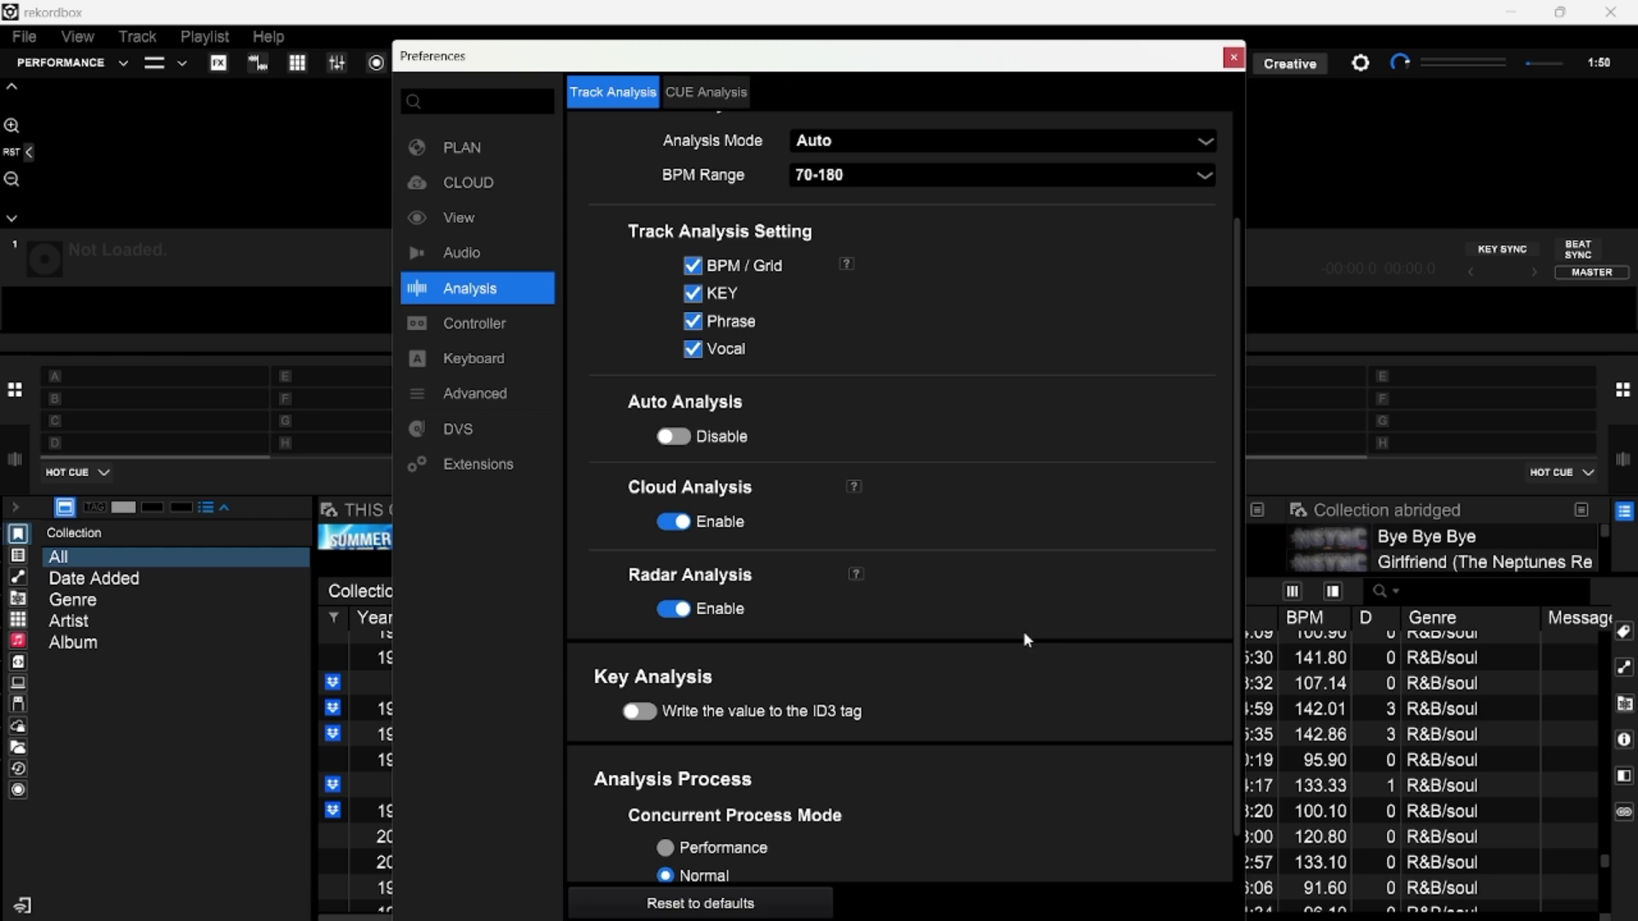
pyautogui.click(1234, 57)
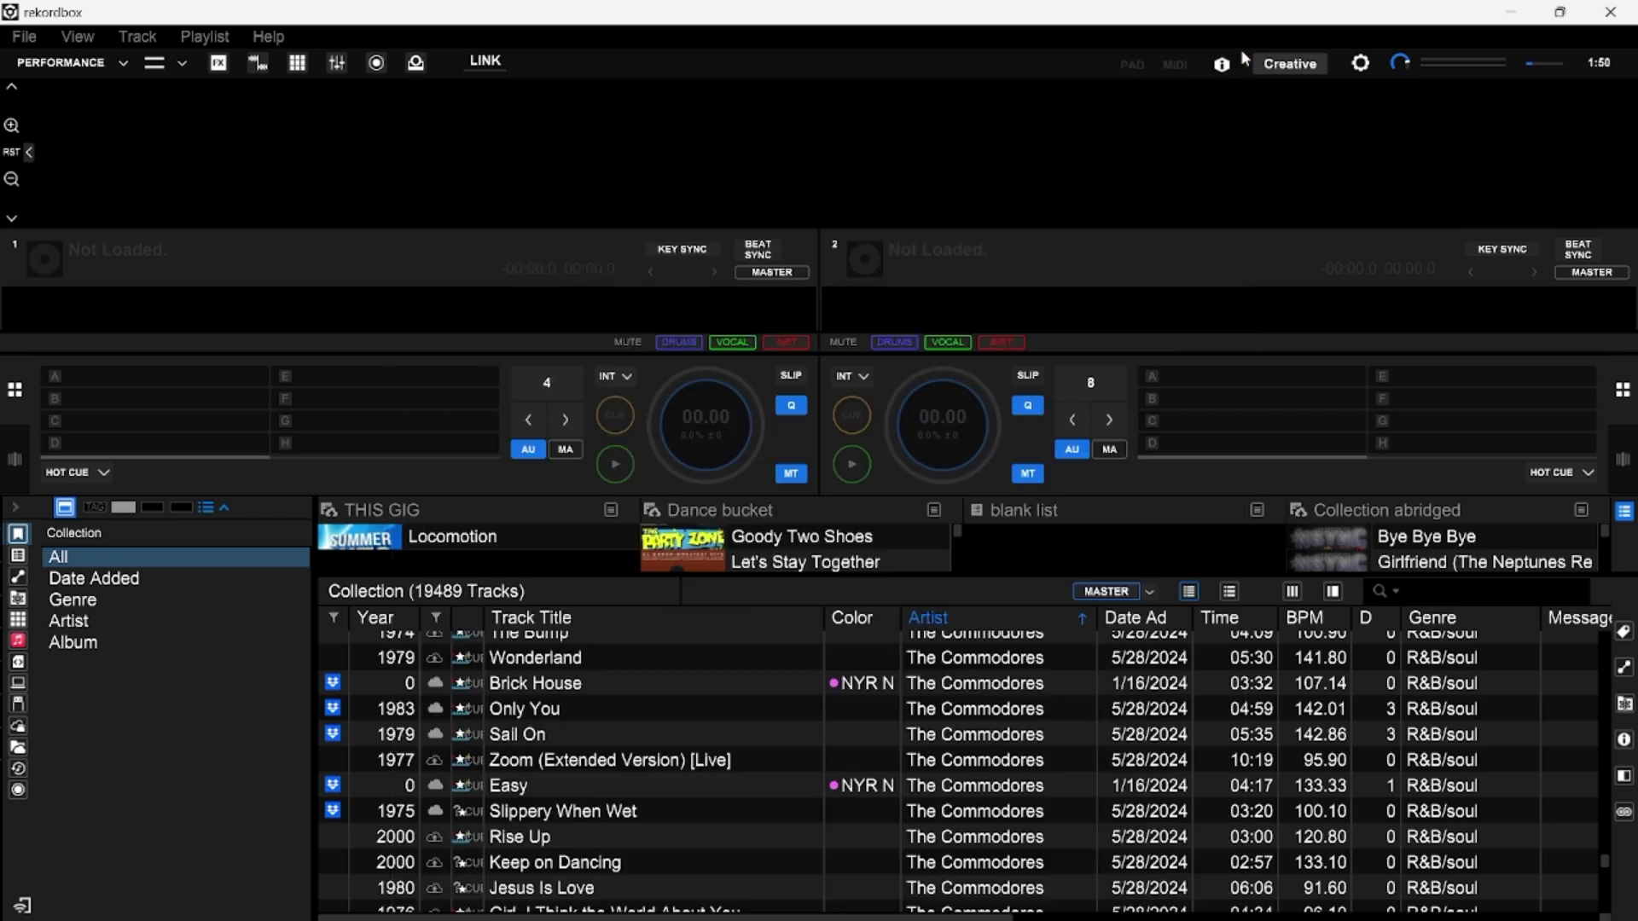
pyautogui.click(24, 37)
pyautogui.moveTo(218, 63)
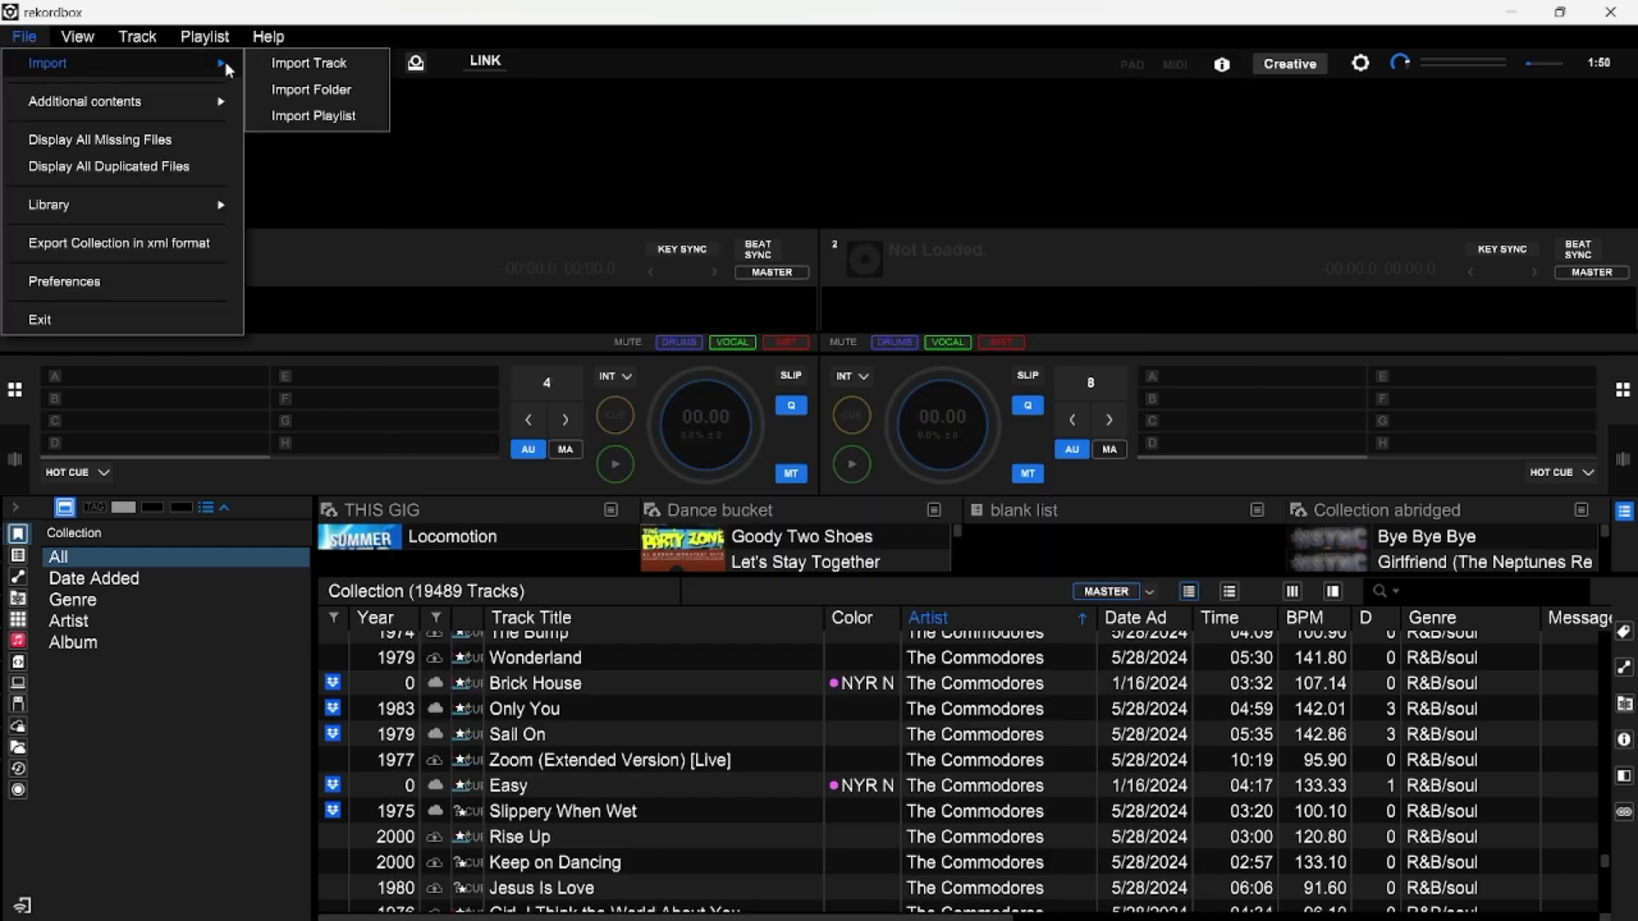
pyautogui.click(309, 64)
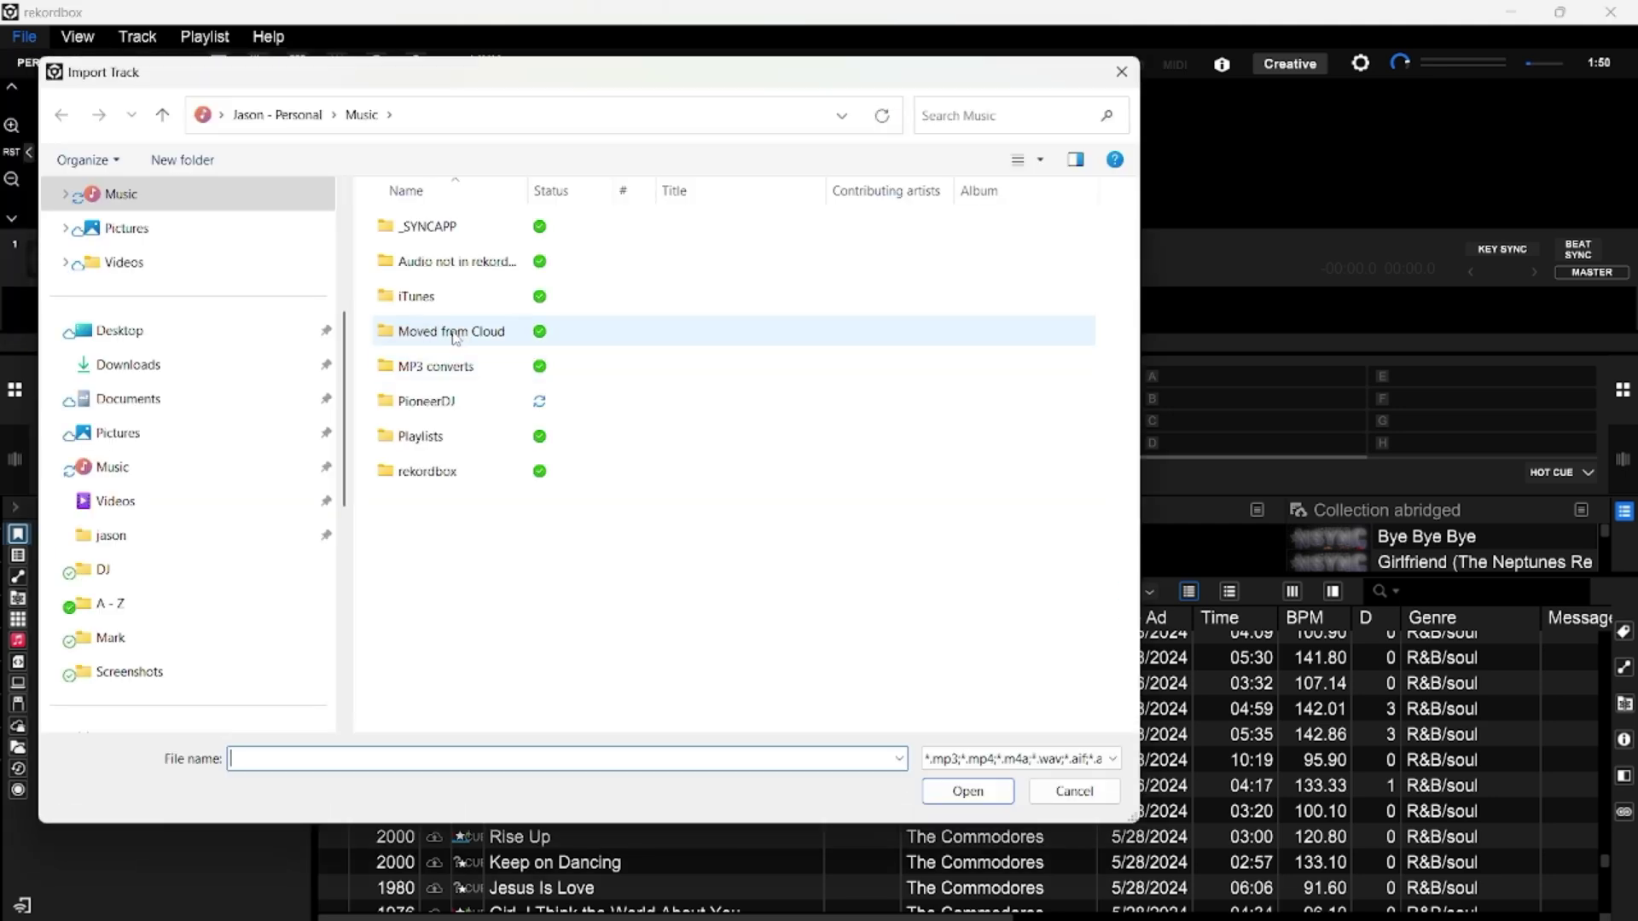
pyautogui.doubleClick(460, 366)
pyautogui.click(452, 237)
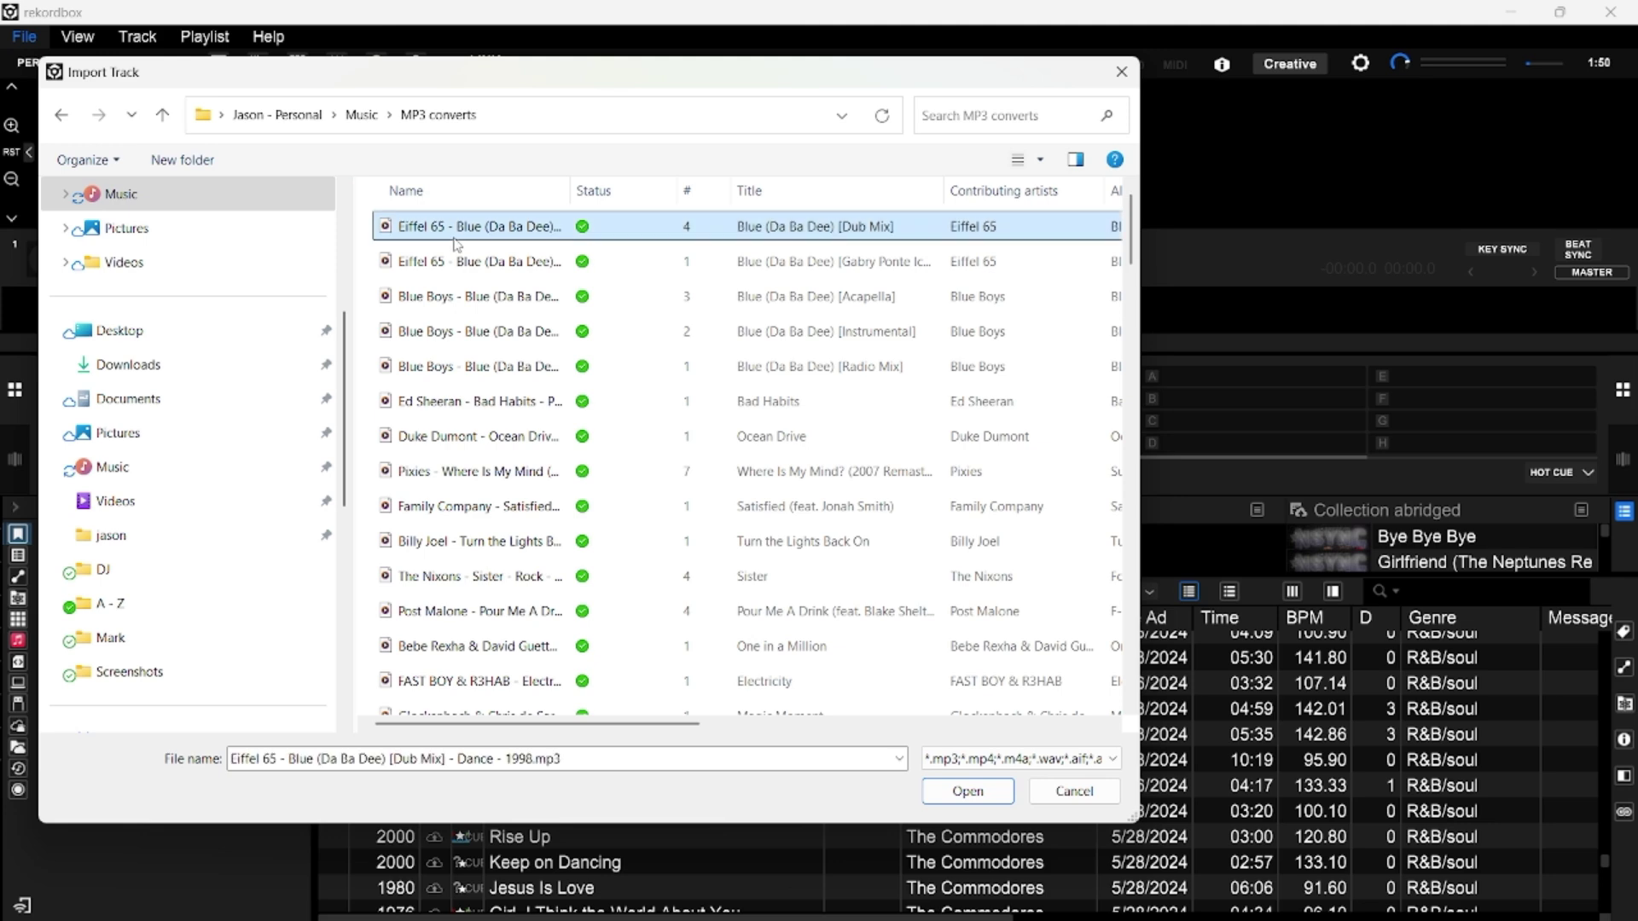
pyautogui.click(950, 792)
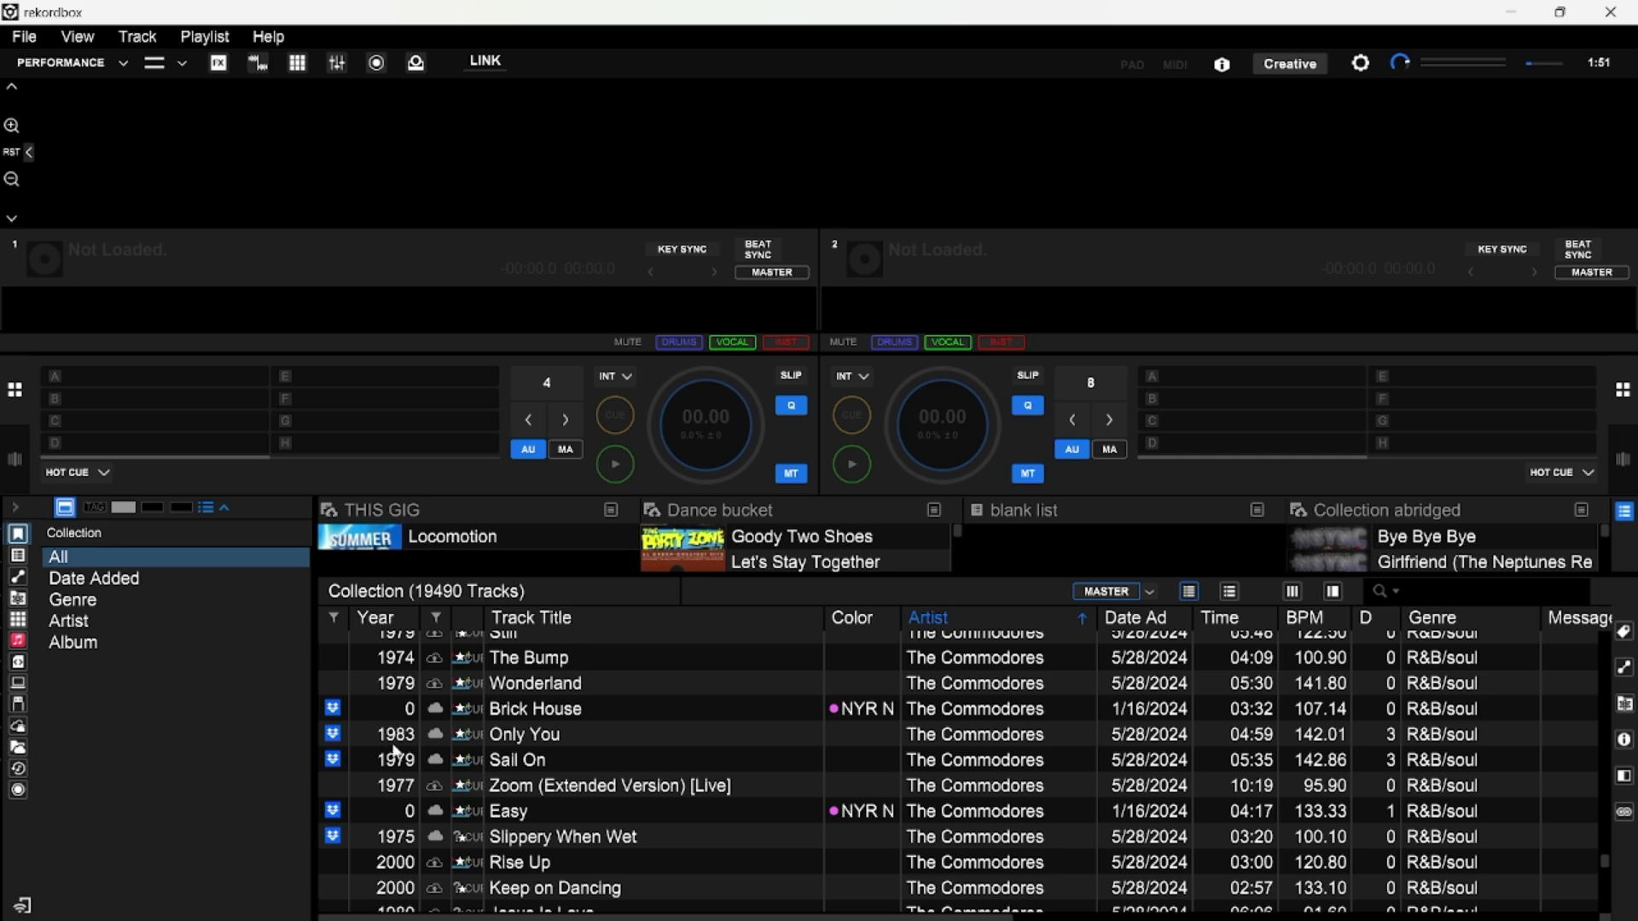
# Replace the old search with 'eiffe' to list five tracks and select the Gabry Ponte Ice Pop Mix.
pyautogui.scroll(5, 410, 749)
pyautogui.scroll(5, 411, 750)
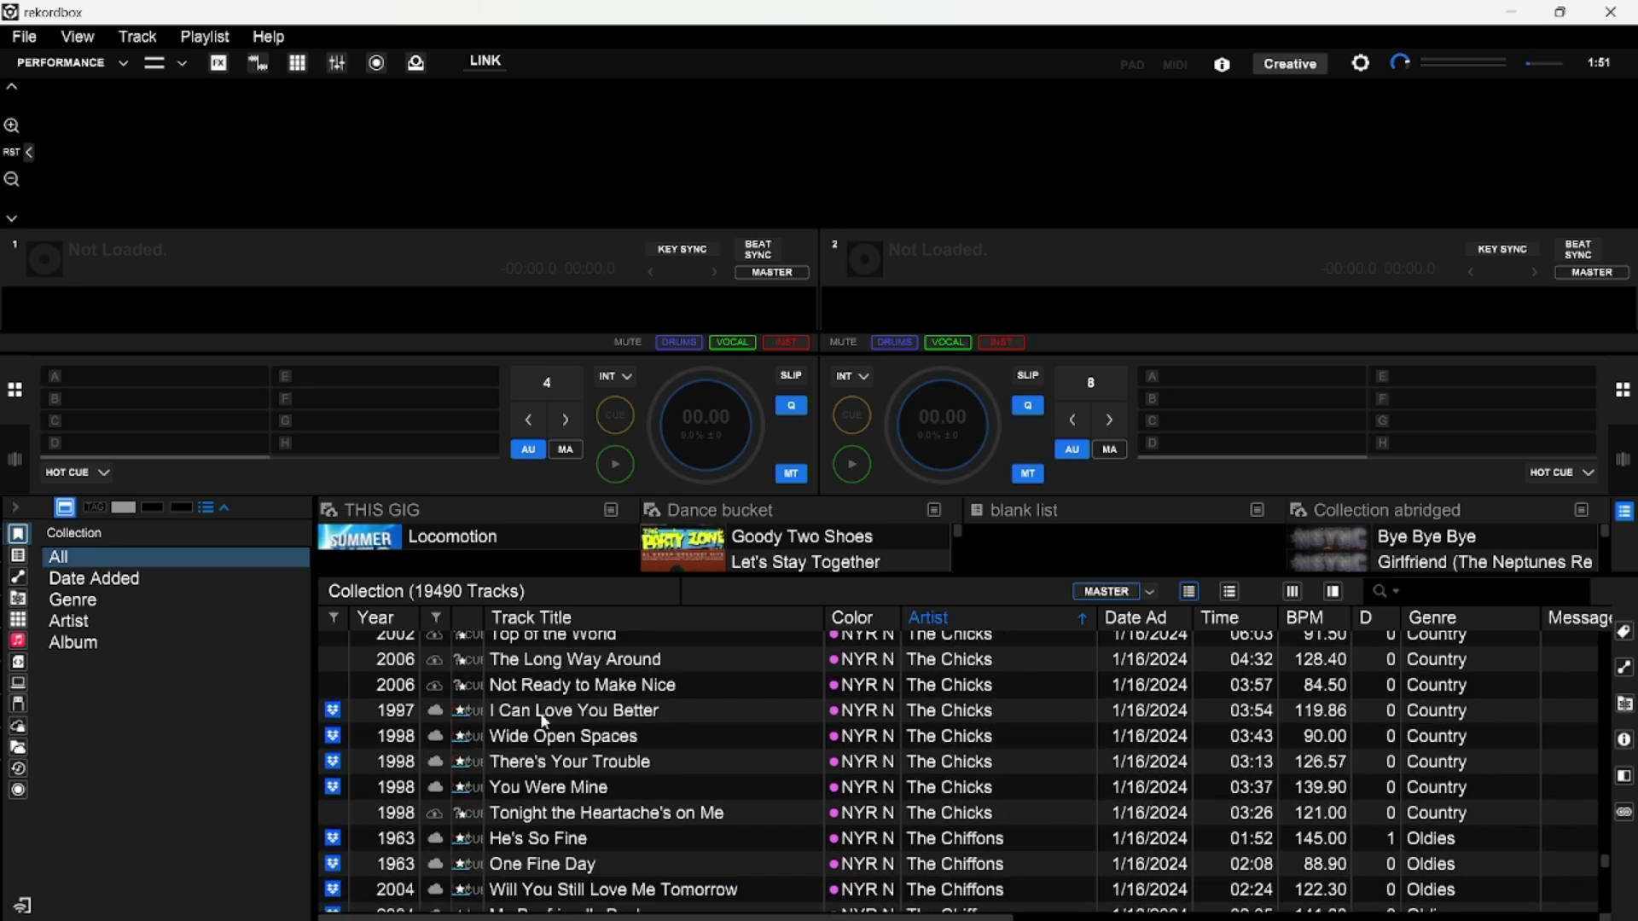
pyautogui.click(1435, 591)
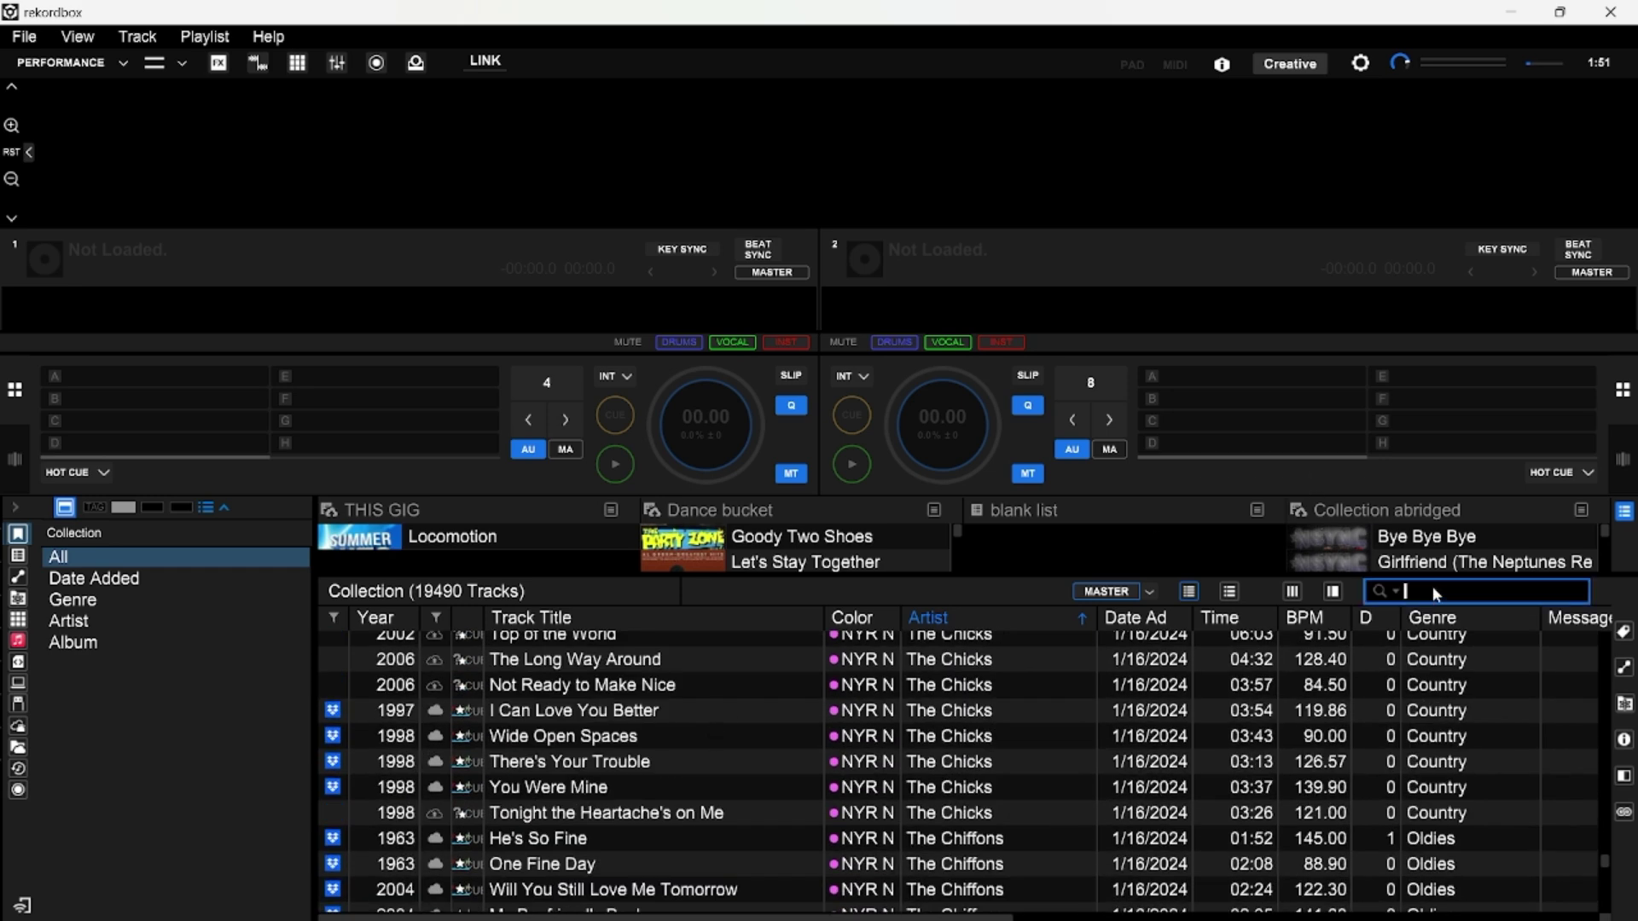
pyautogui.write('E')
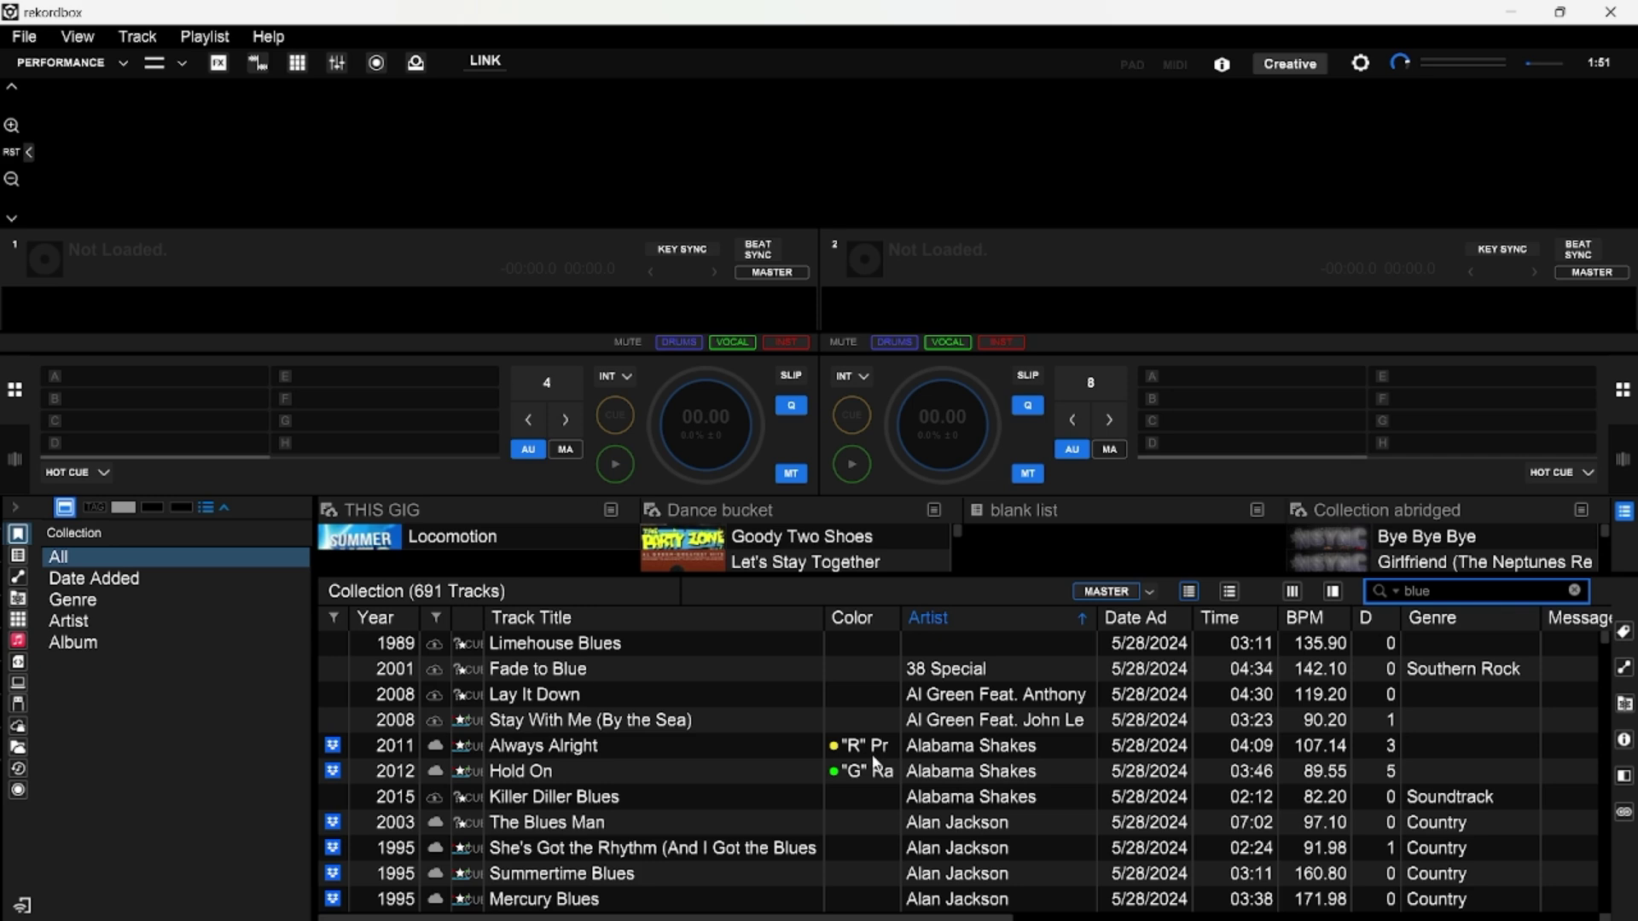
pyautogui.click(1378, 592)
pyautogui.click(1425, 655)
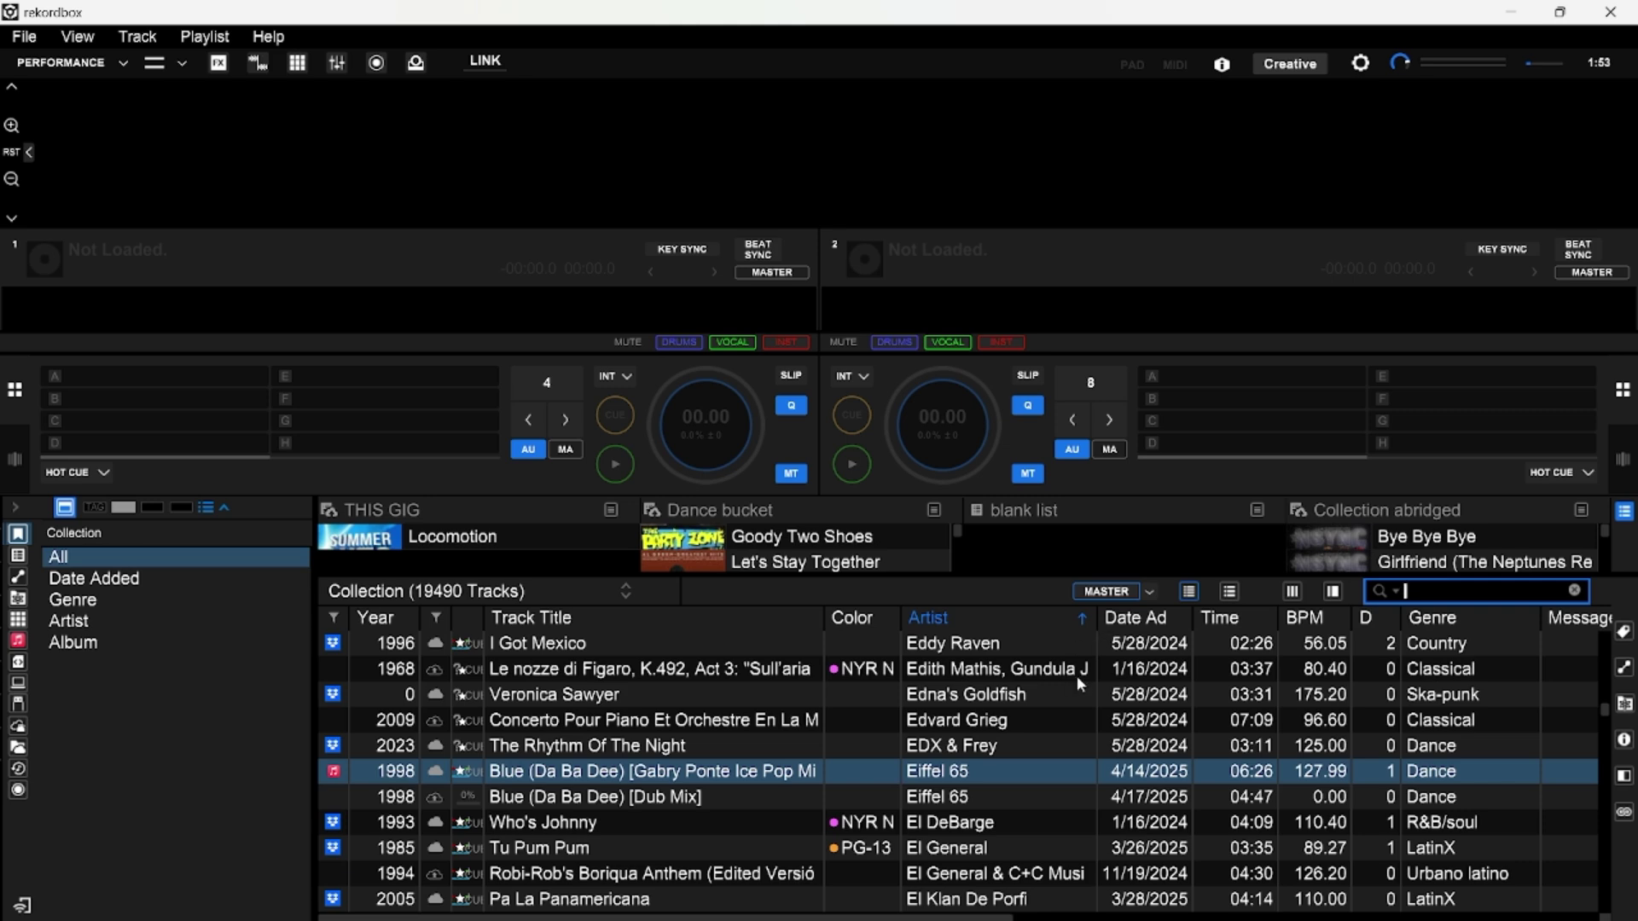
pyautogui.write('eiffe')
pyautogui.click(548, 695)
# Analyze the Ice Pop Mix with BPM/Grid, KEY, Phrase, Vocal and CUE(Auto) checked.
pyautogui.rightClick(544, 701)
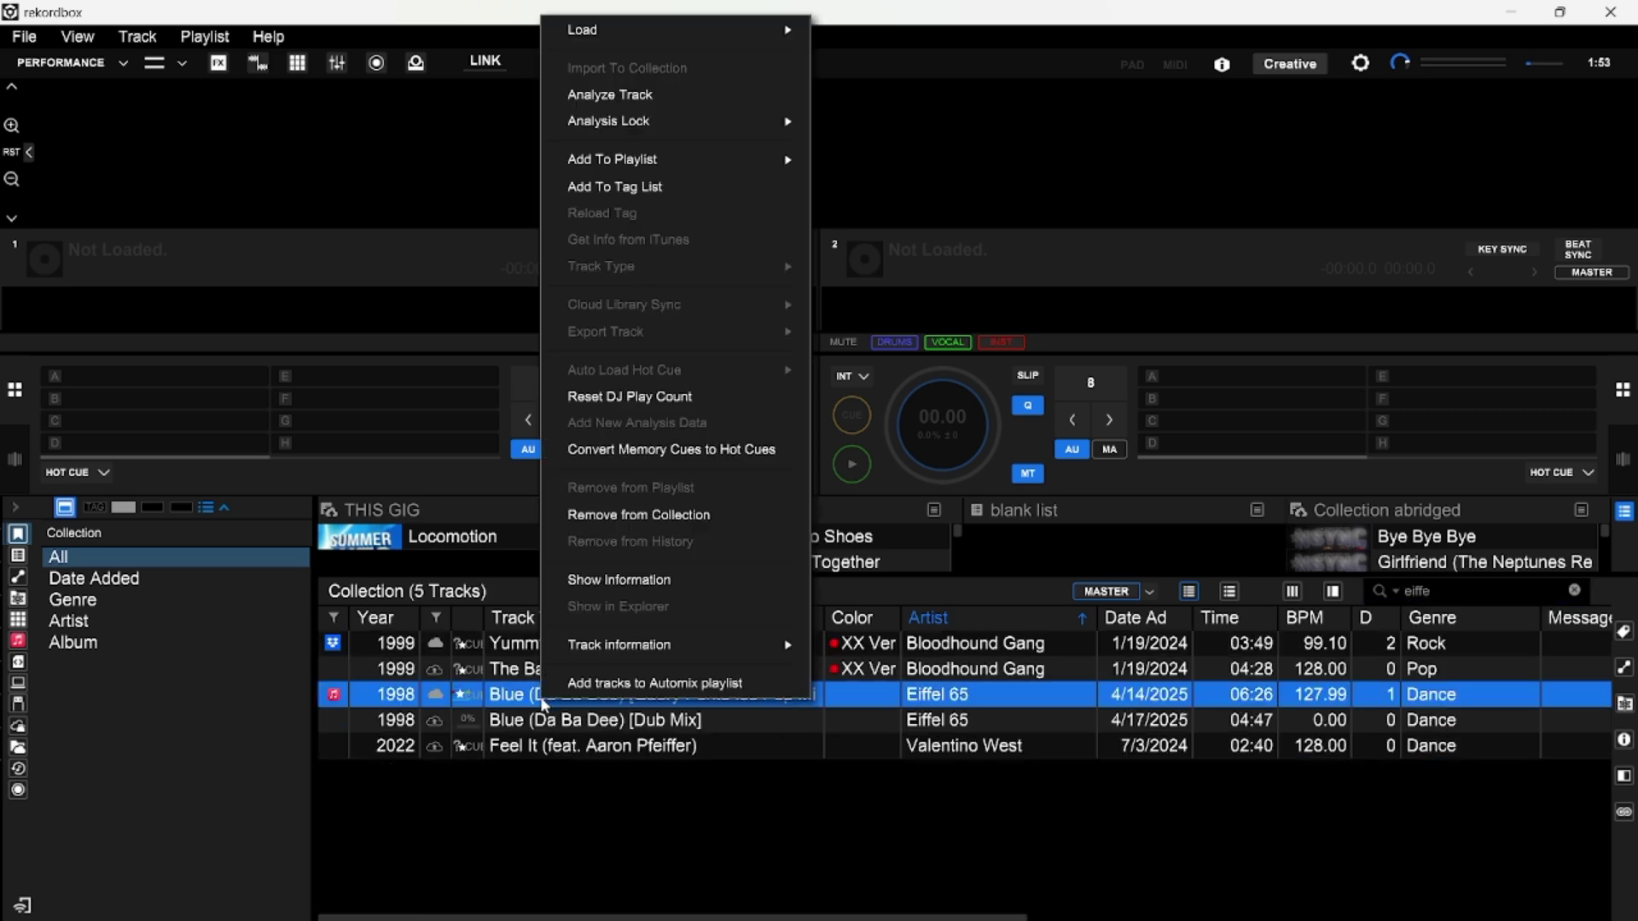
pyautogui.click(684, 92)
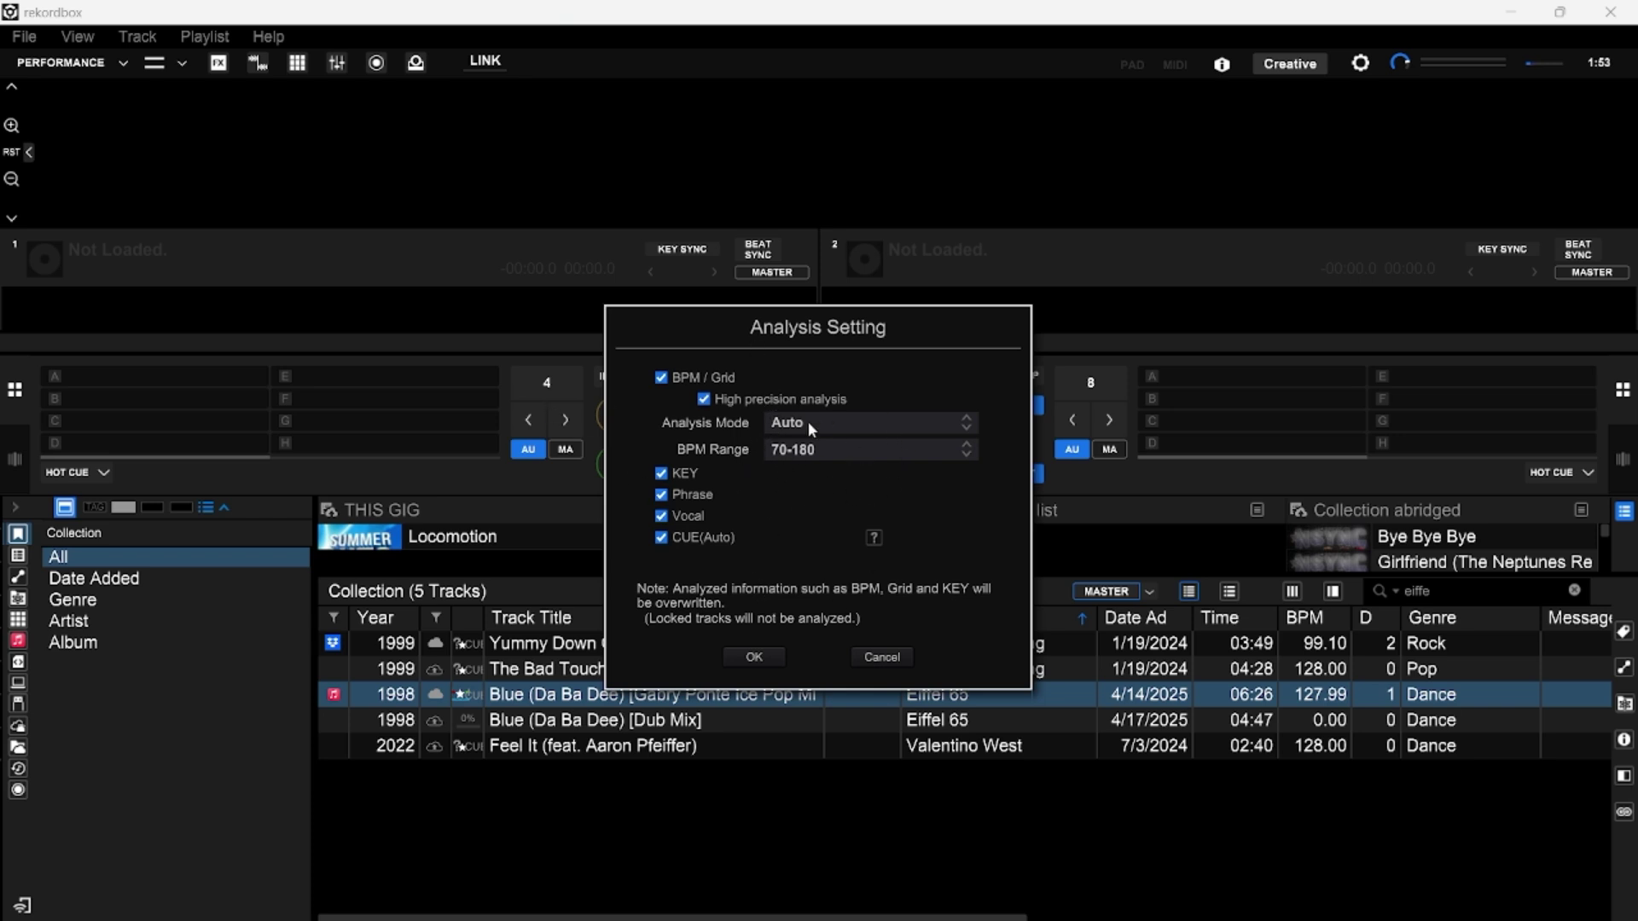
pyautogui.click(755, 657)
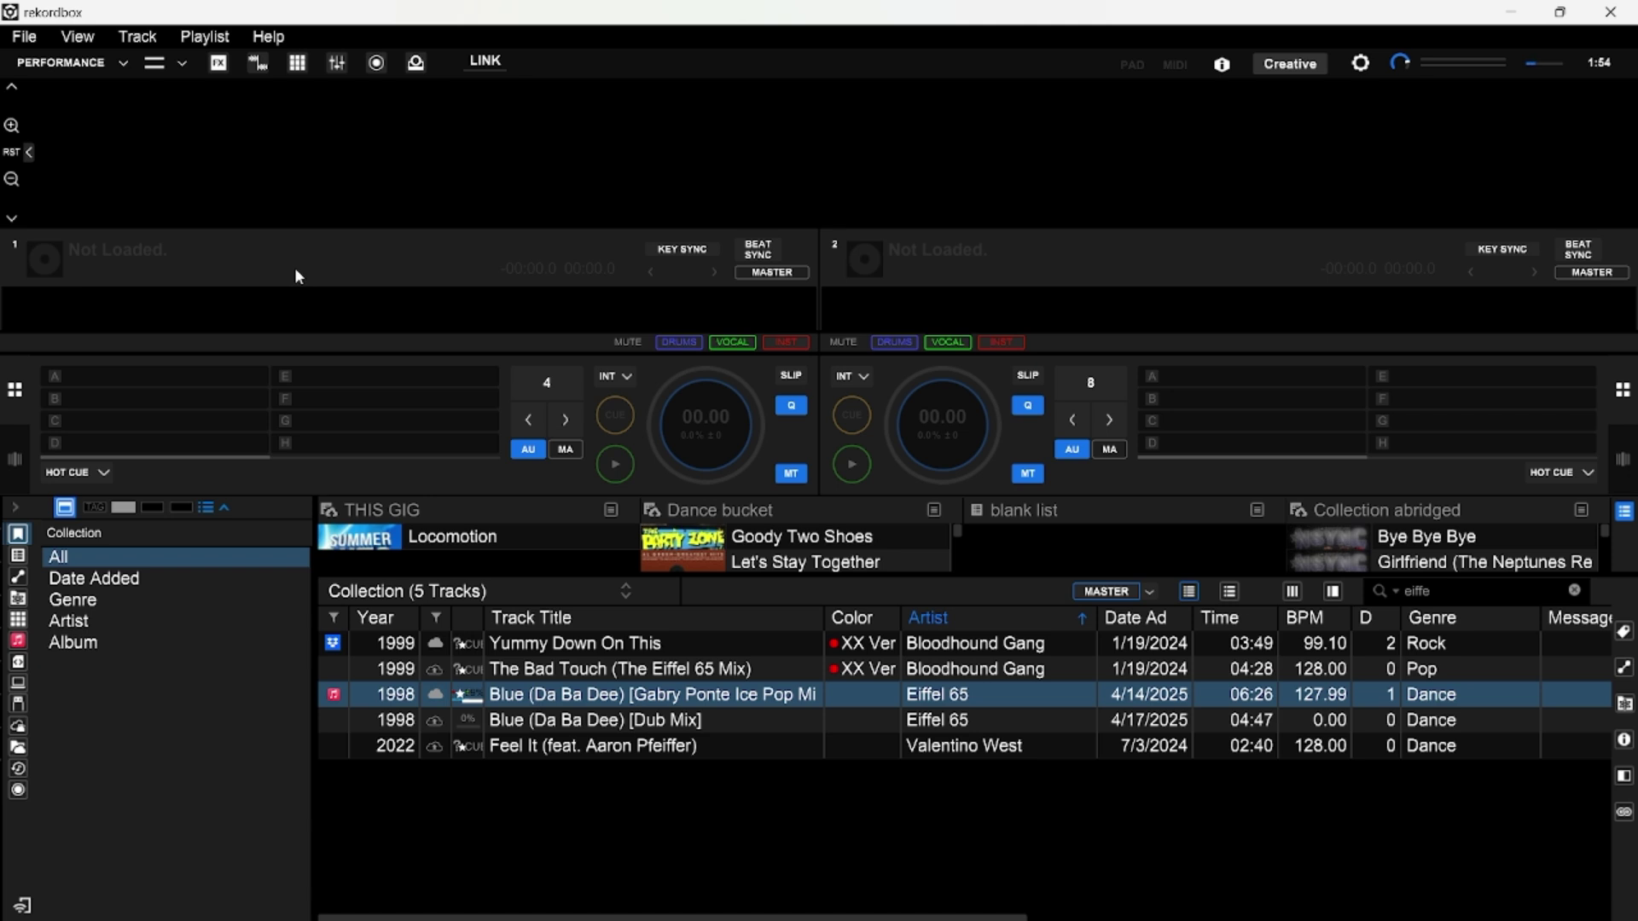
pyautogui.keyDown('shift'); pyautogui.click(665, 747); pyautogui.keyUp('shift')
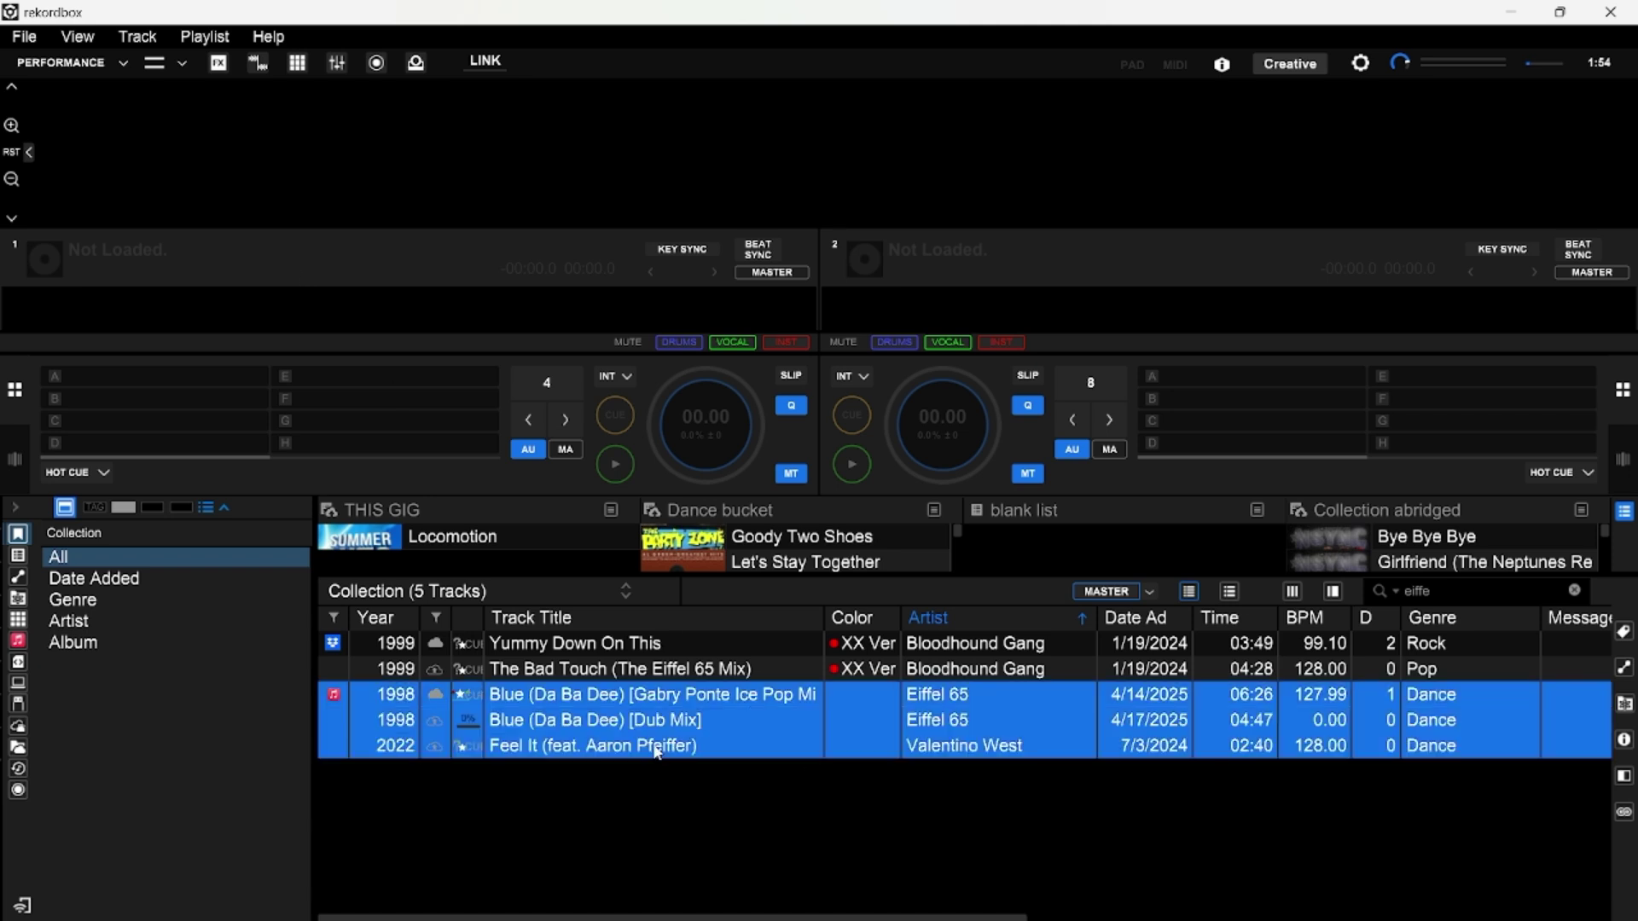
pyautogui.rightClick(655, 745)
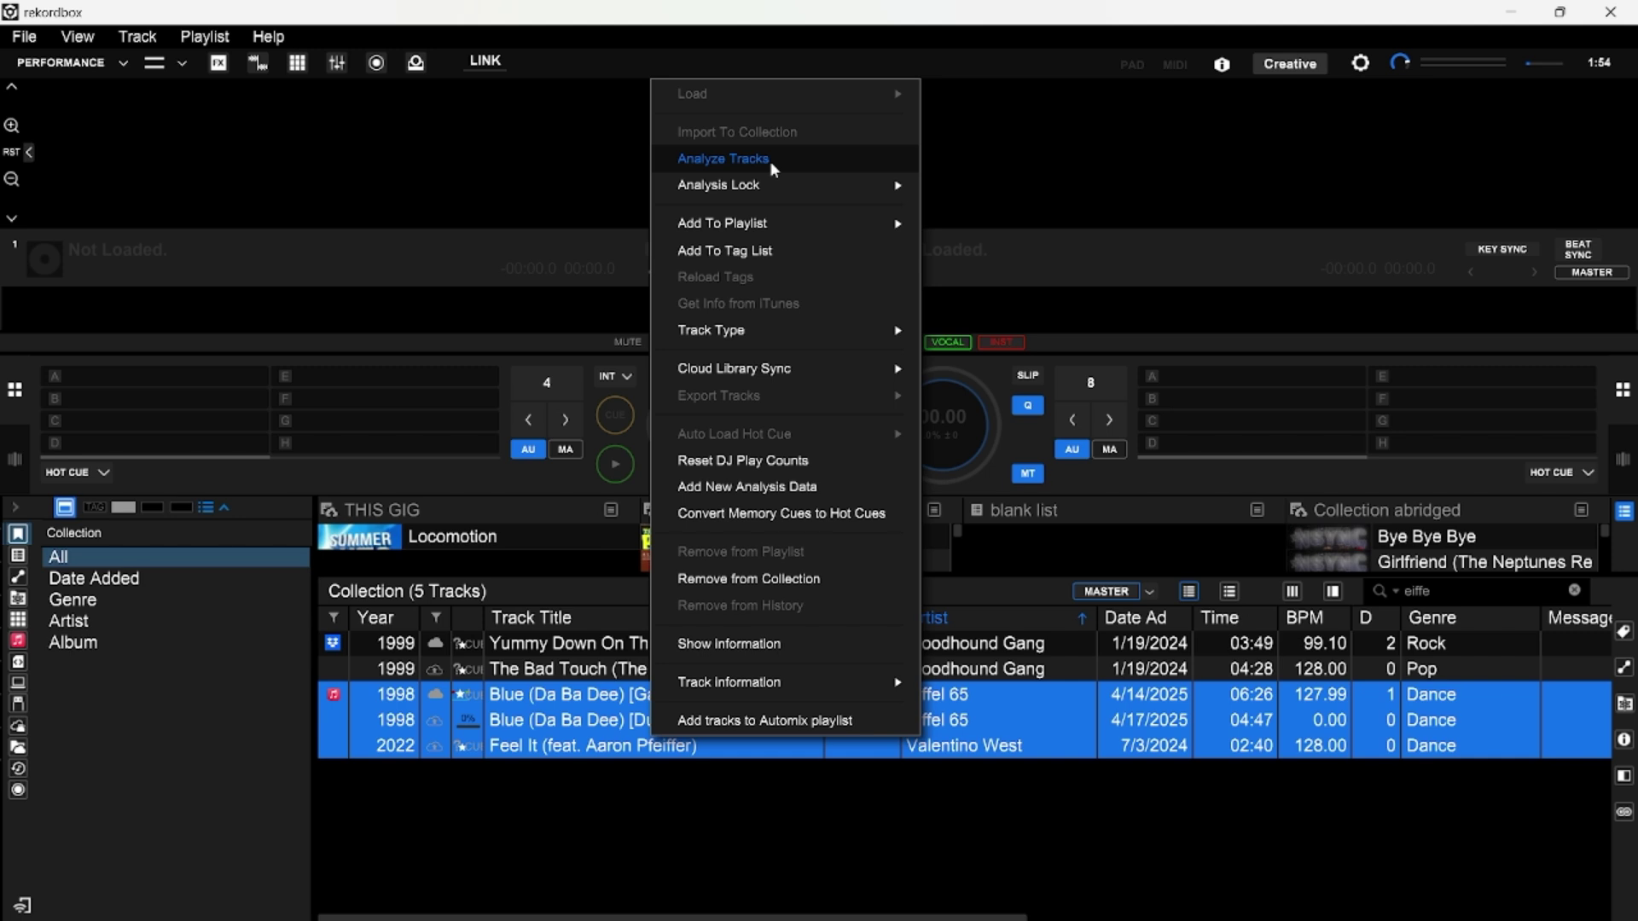
pyautogui.click(1020, 174)
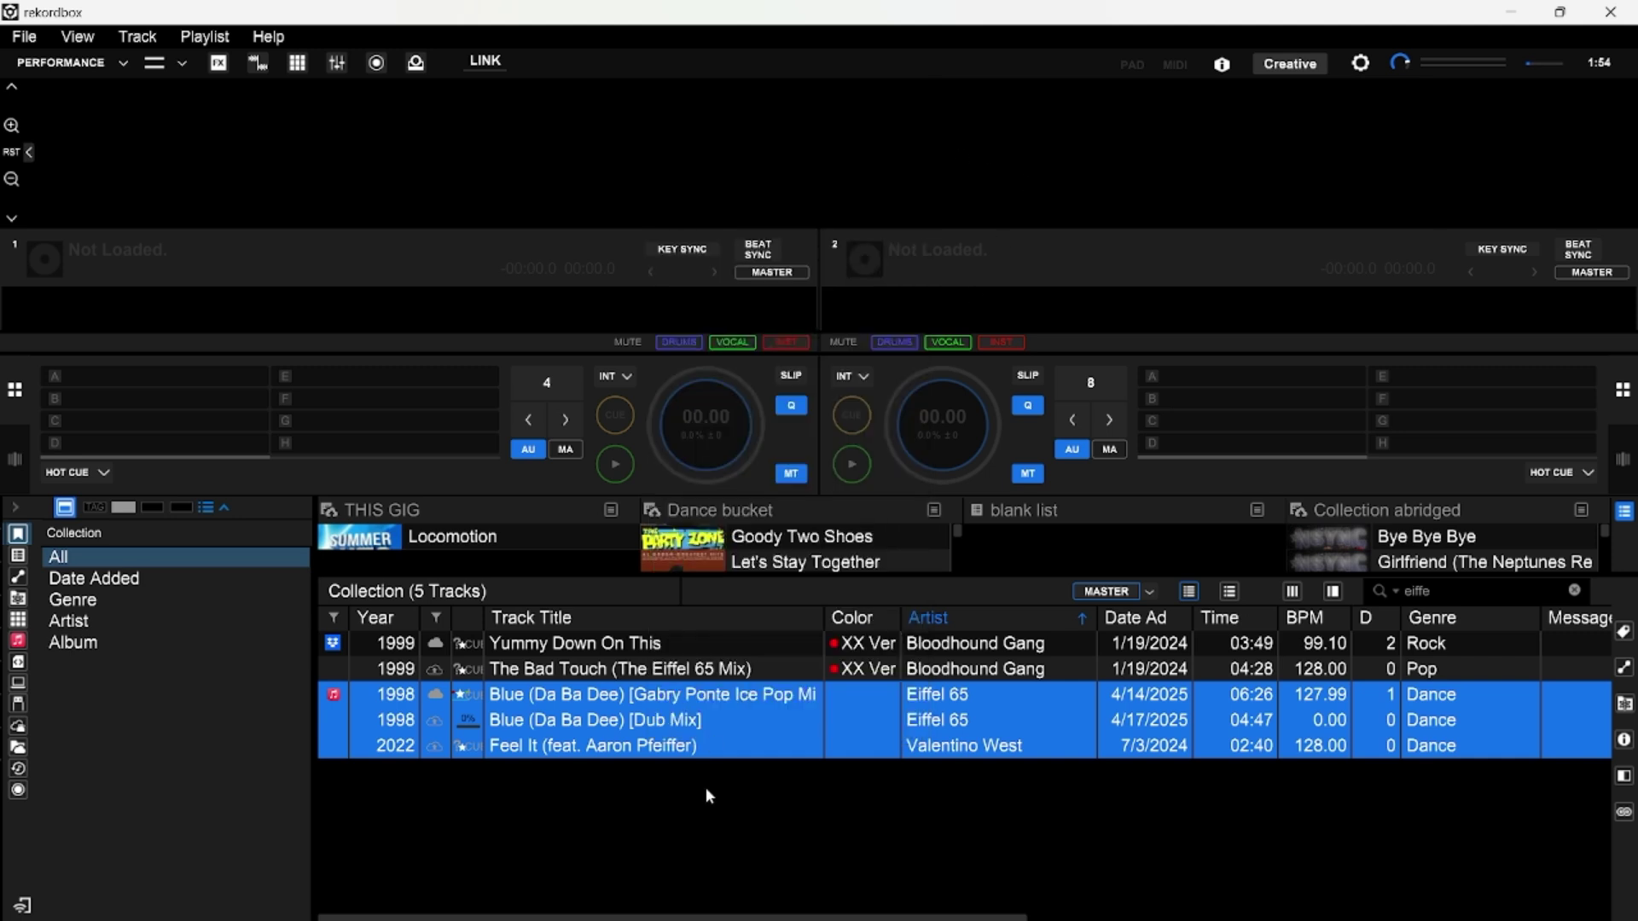
pyautogui.click(551, 698)
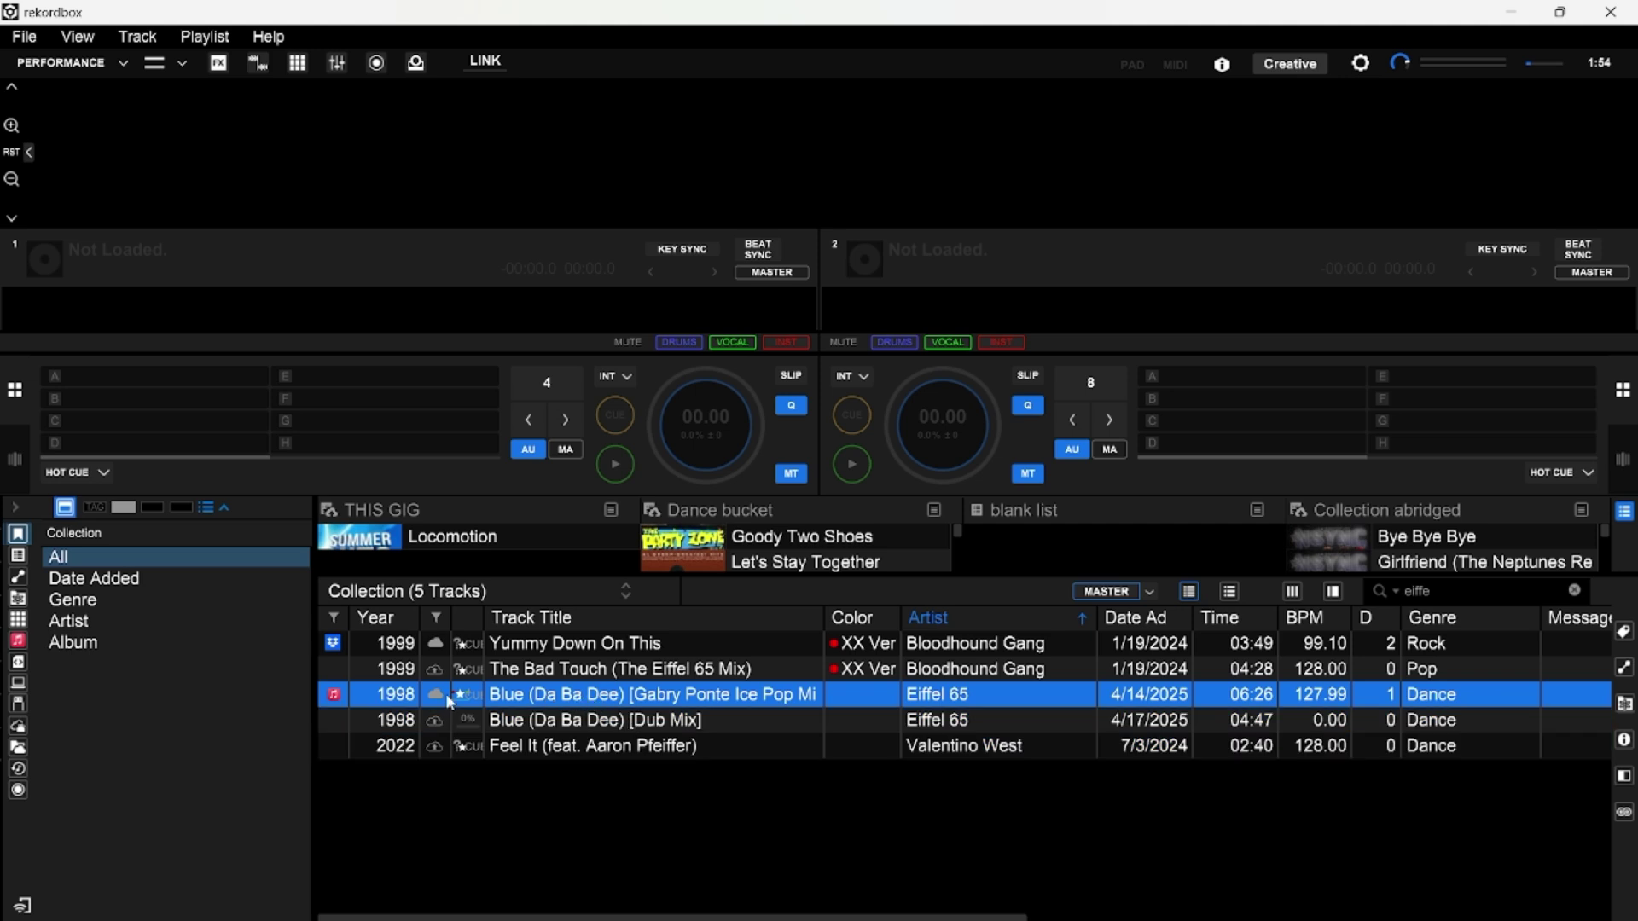
# Tick Preview in the column header menu, then select the Dub Mix and Yummy rows.
pyautogui.rightClick(533, 627)
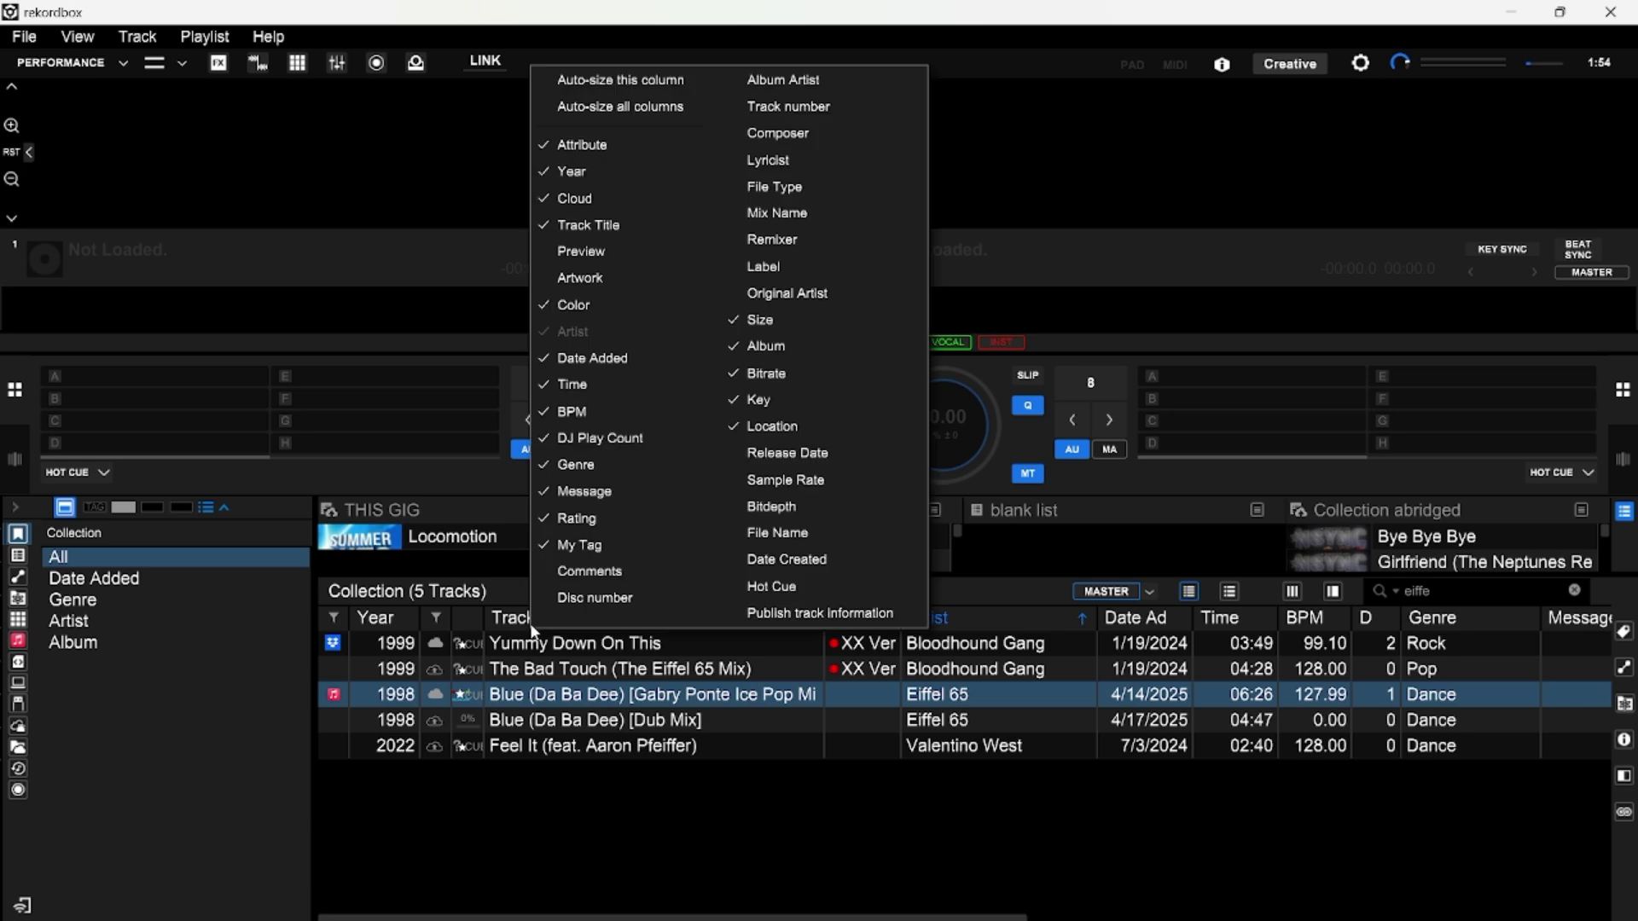
pyautogui.click(584, 252)
pyautogui.click(726, 724)
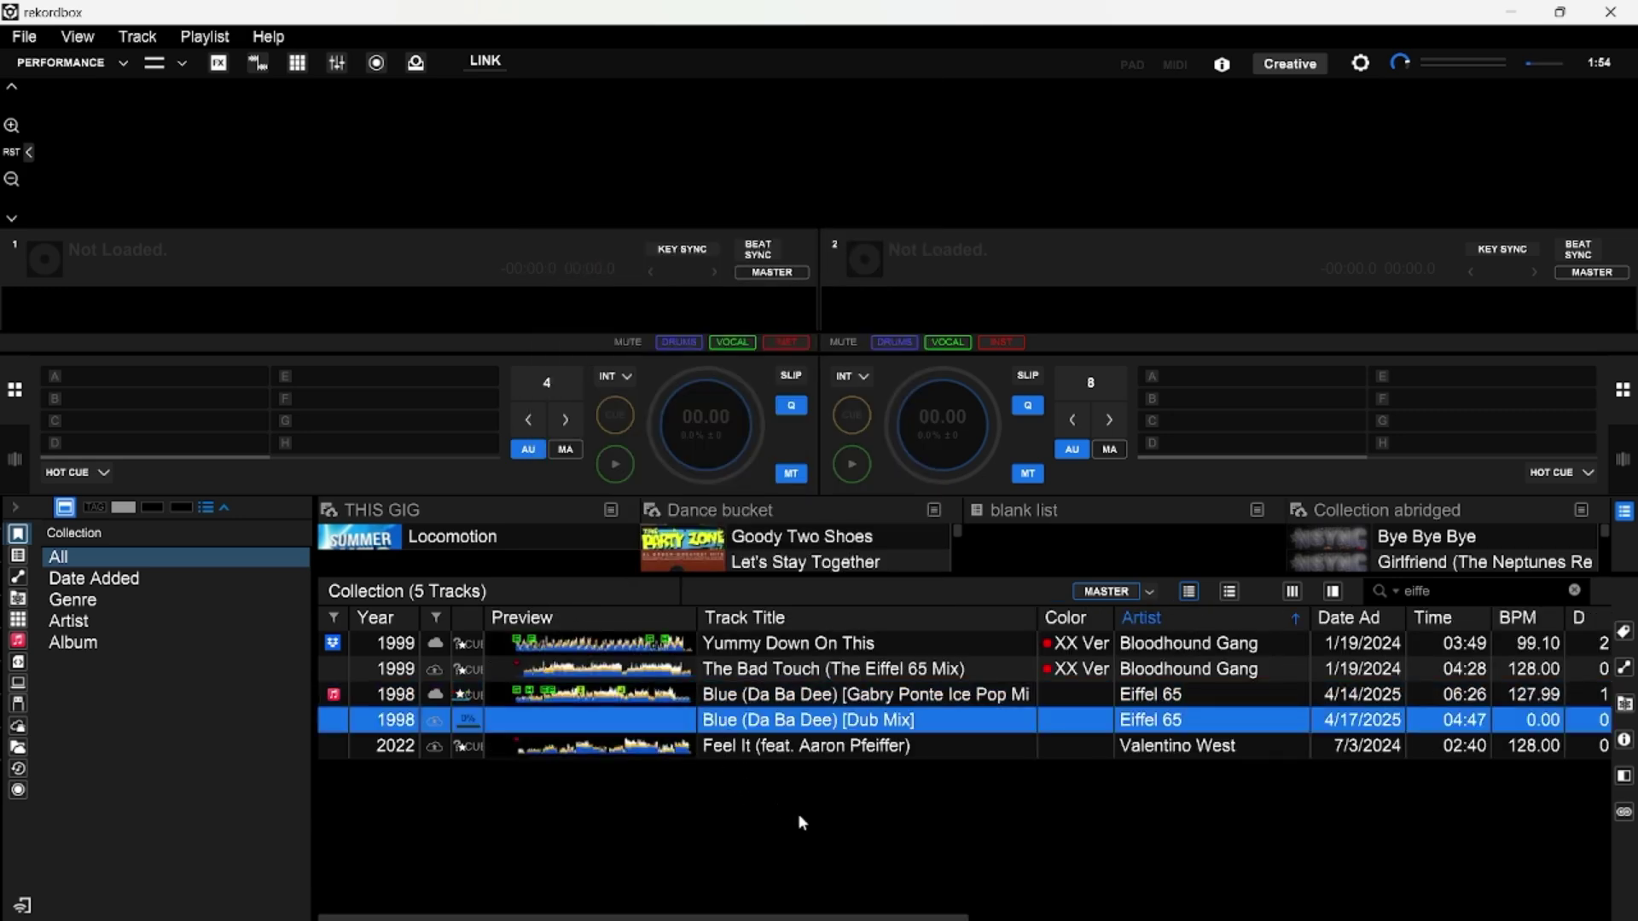
pyautogui.click(620, 641)
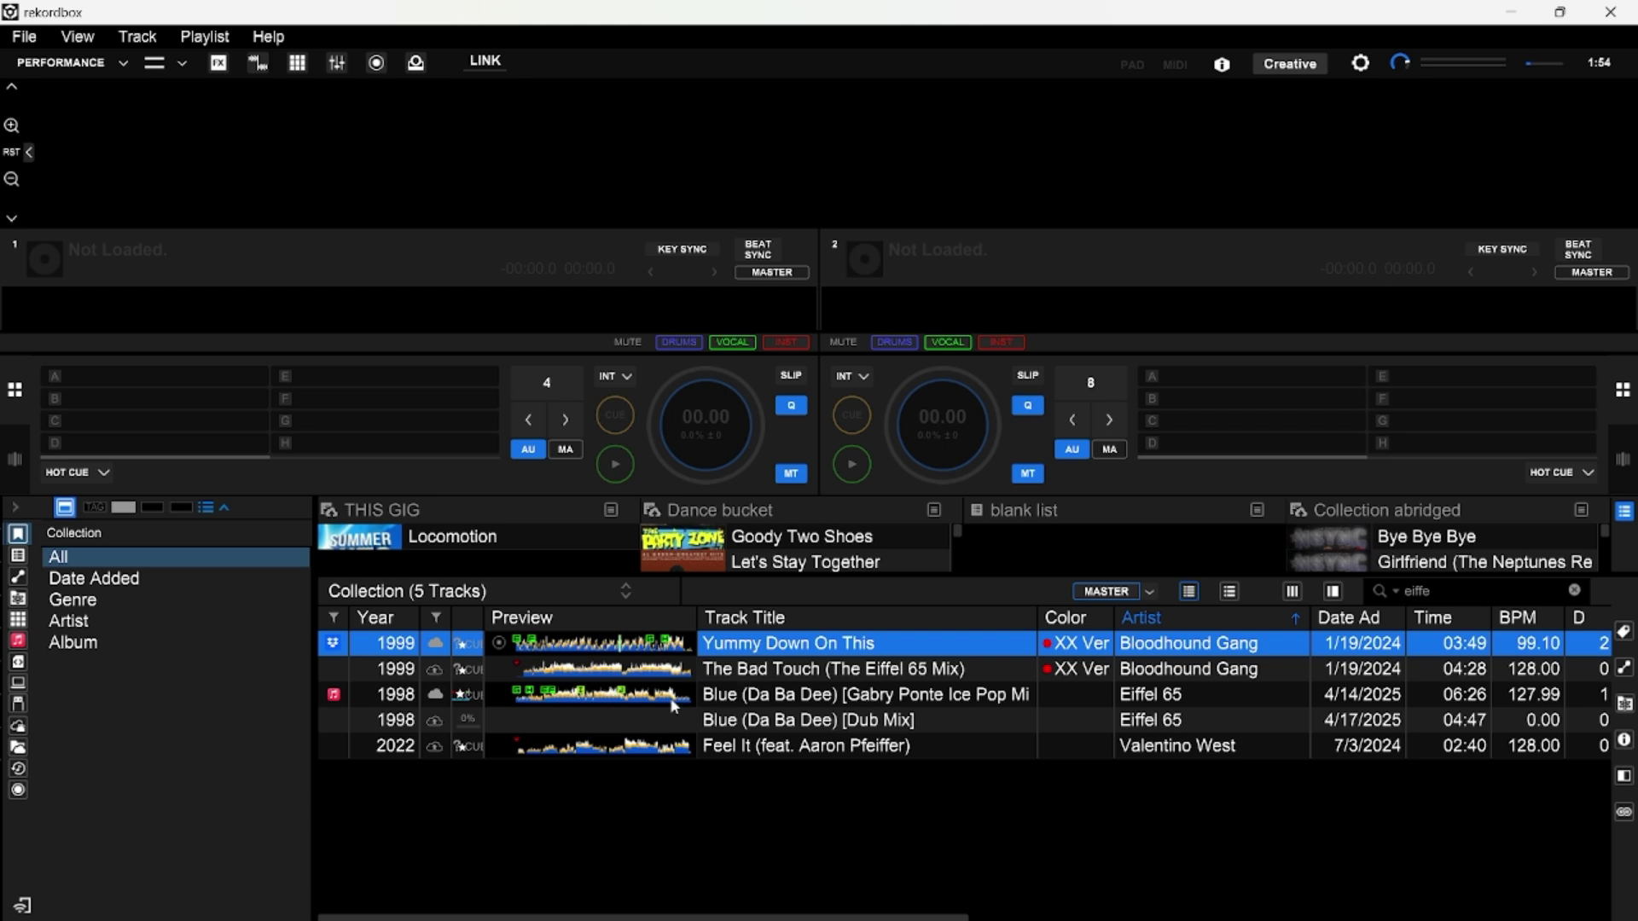
# Load the Gabry Ponte Ice Pop Mix onto deck 2 at 127.99 BPM, key 6A.
pyautogui.doubleClick(772, 696)
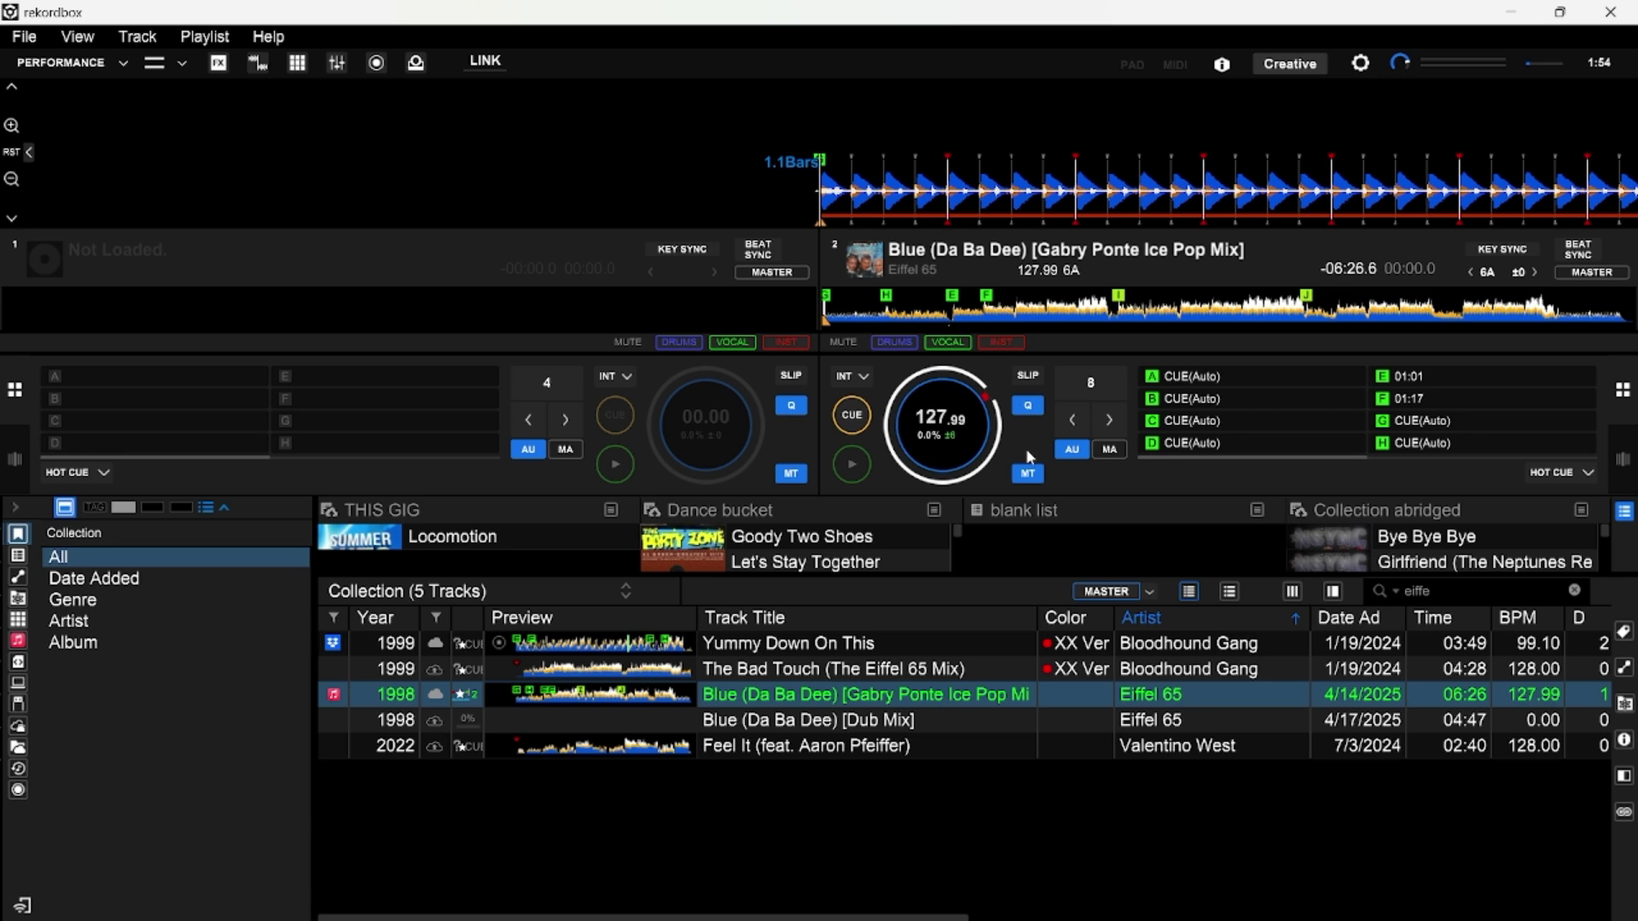
pyautogui.moveTo(1228, 378)
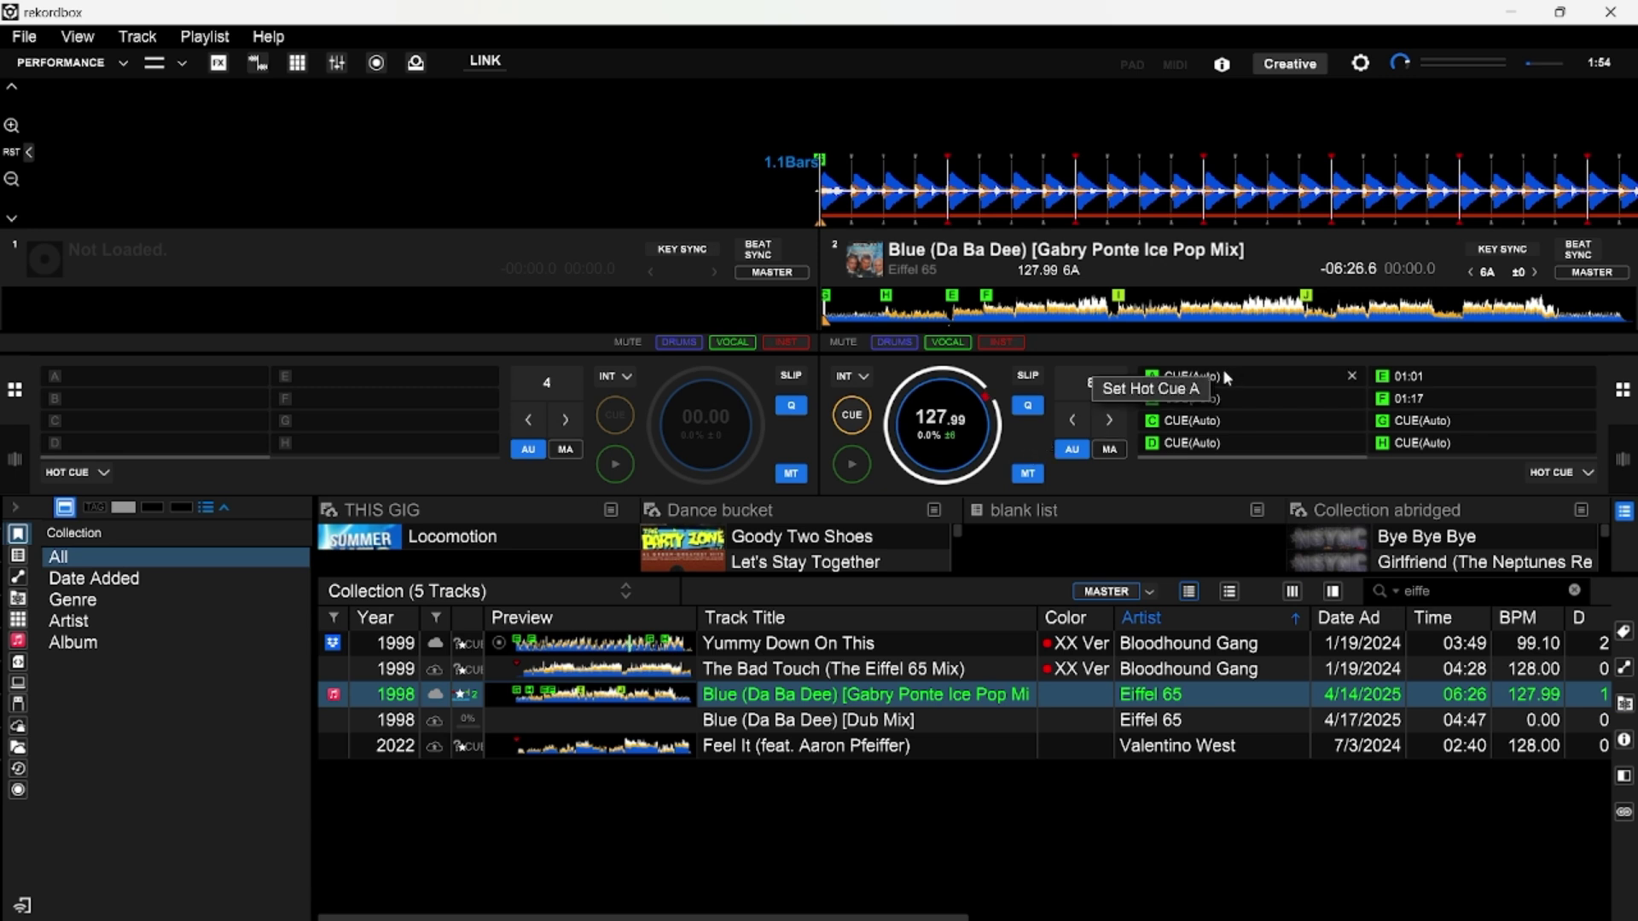